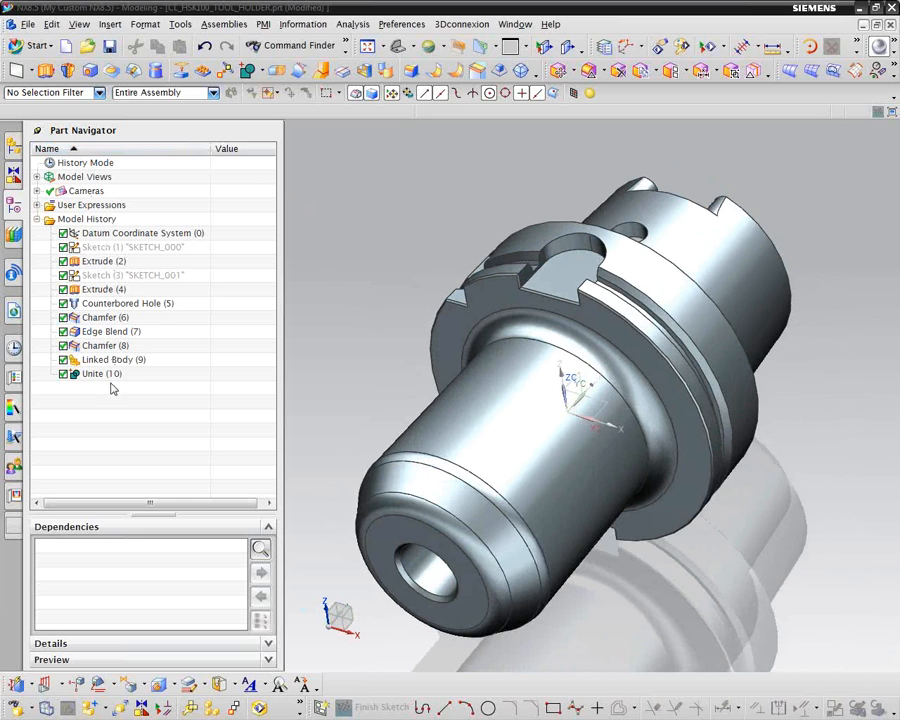
- Open the part's expressions, list only the named ones, and narrow the Expressions dialog to uncover the model
left_click(38, 133)
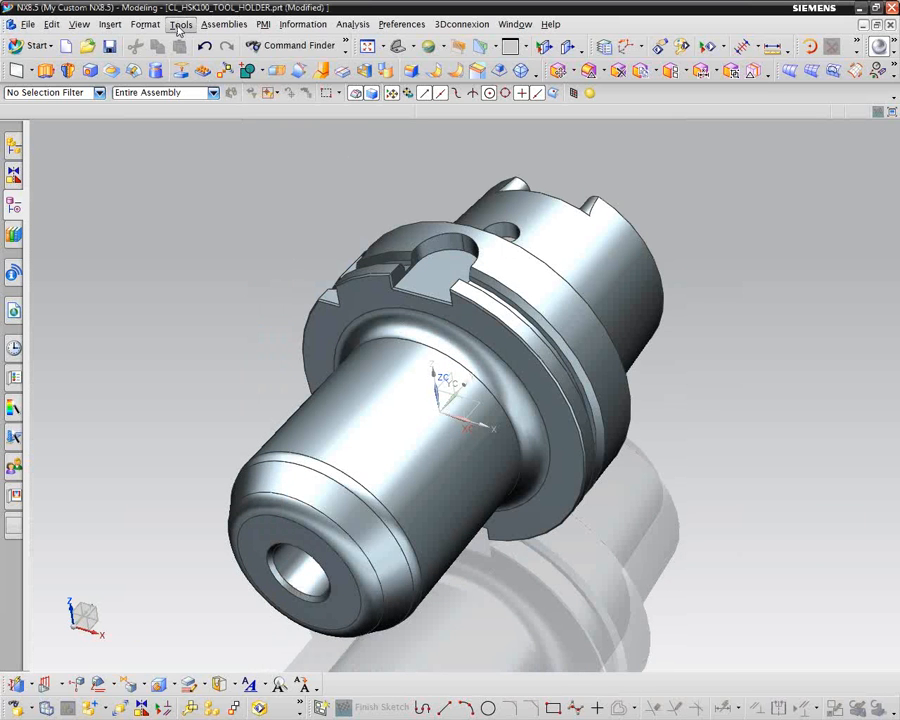
left_click(180, 24)
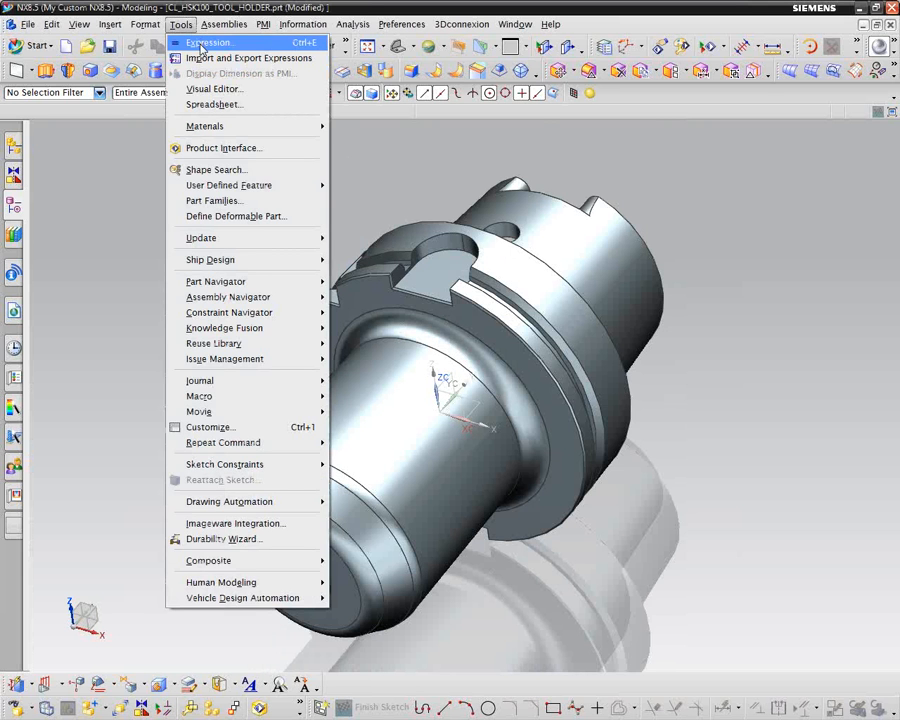
left_click(205, 42)
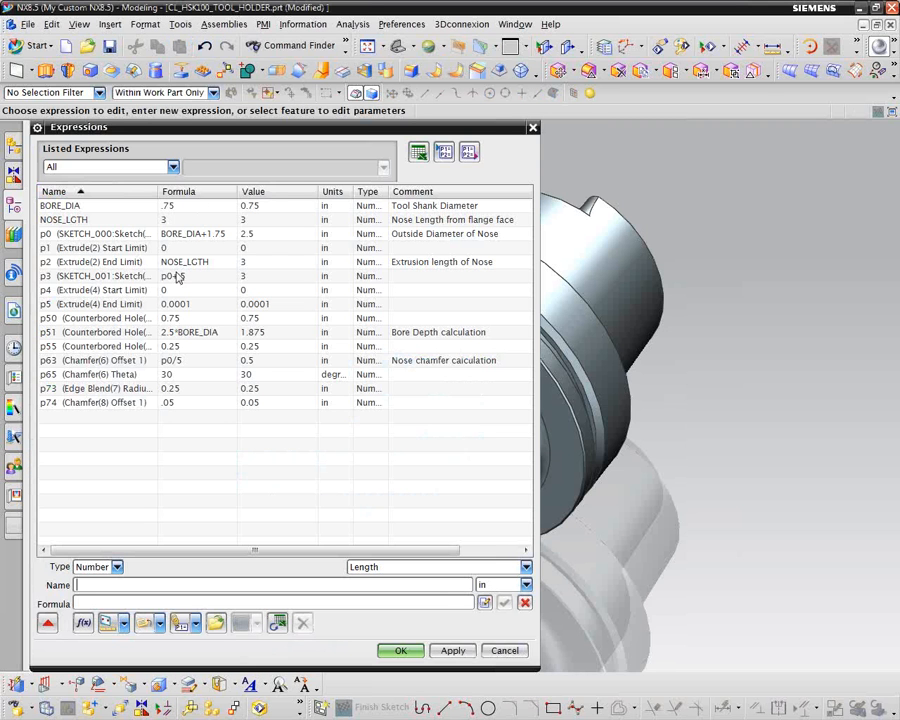
left_click(172, 167)
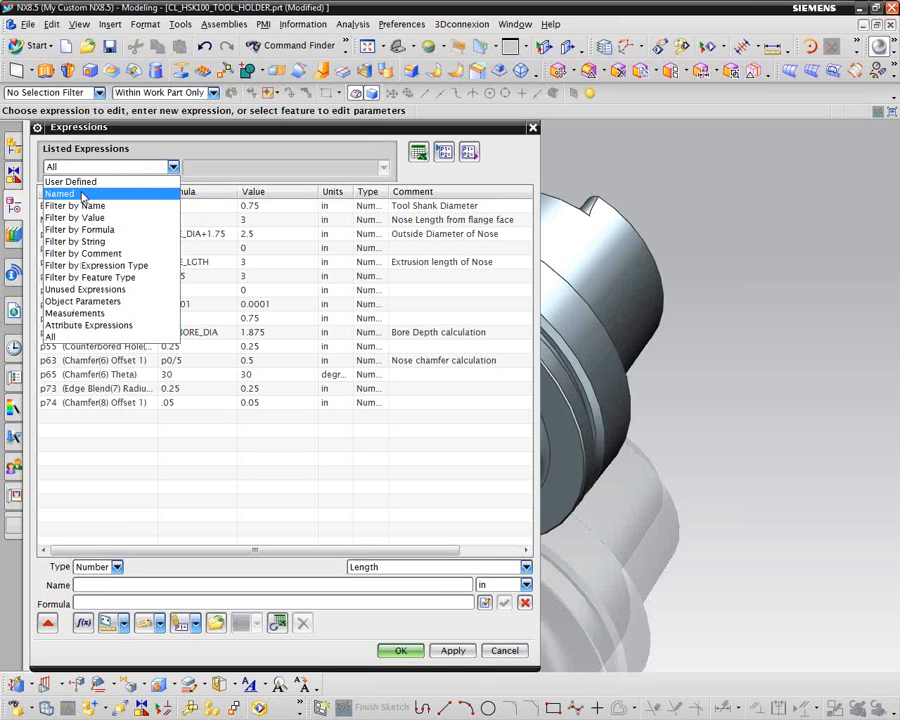
left_click(83, 195)
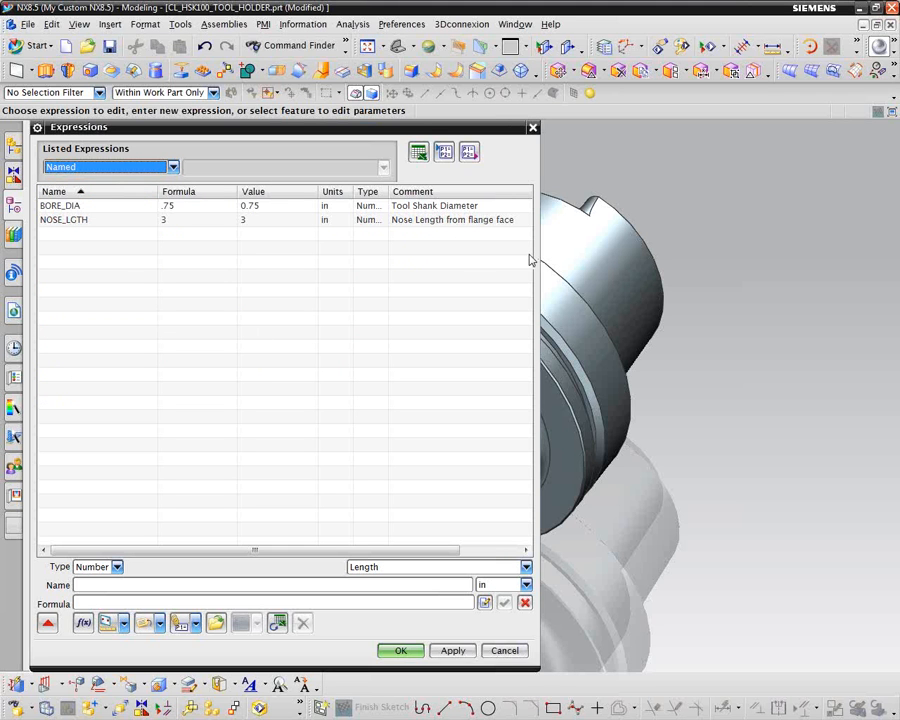
left_click_drag(537, 248, 313, 274)
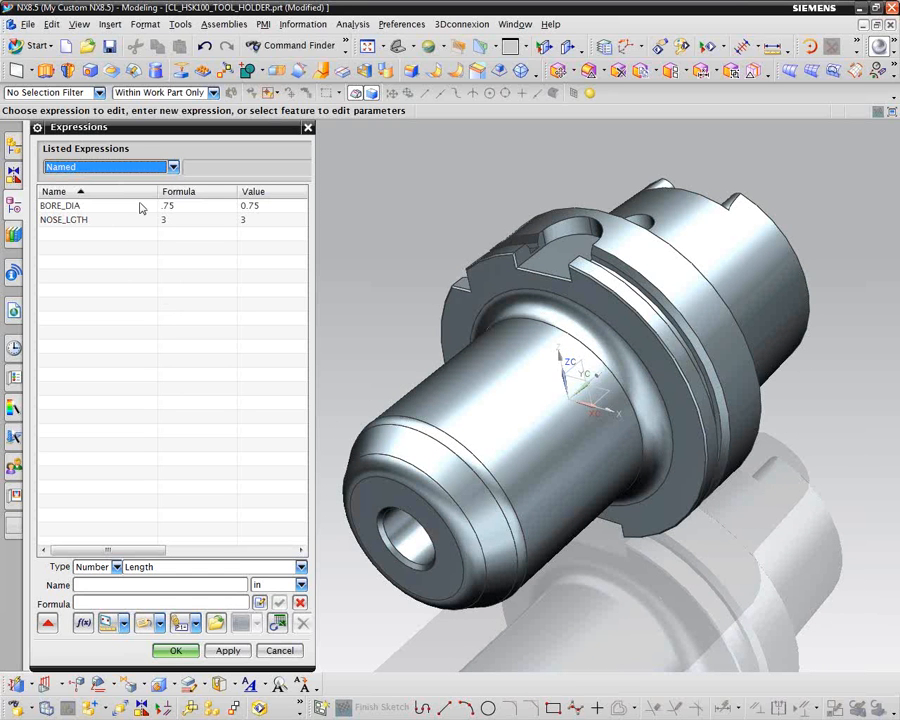
- List all expressions to review the formulas driving the tool holder, then close the dialog without changes
left_click(173, 167)
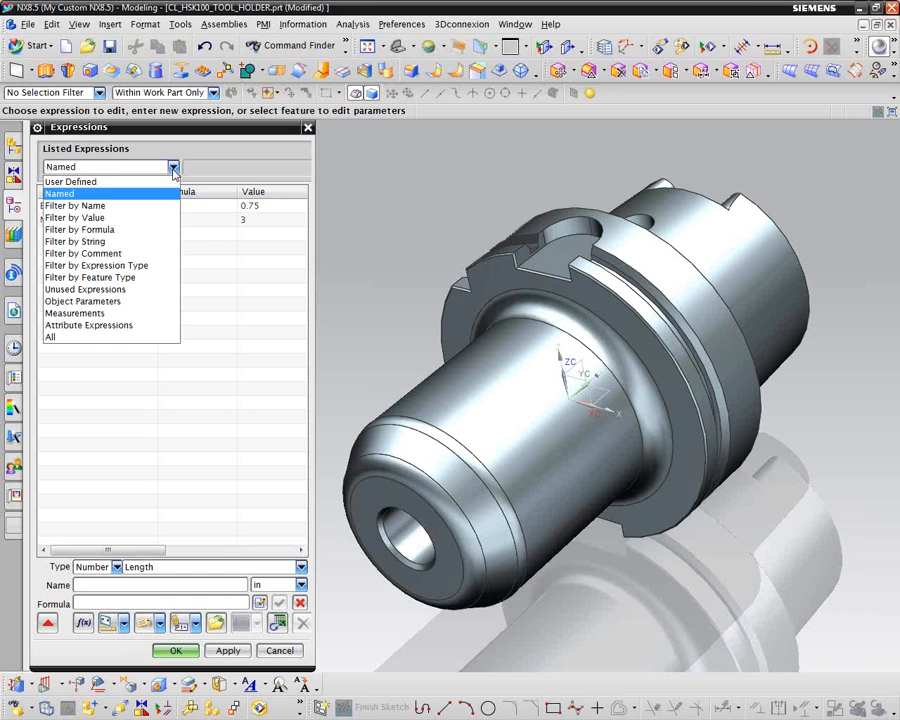
left_click(66, 340)
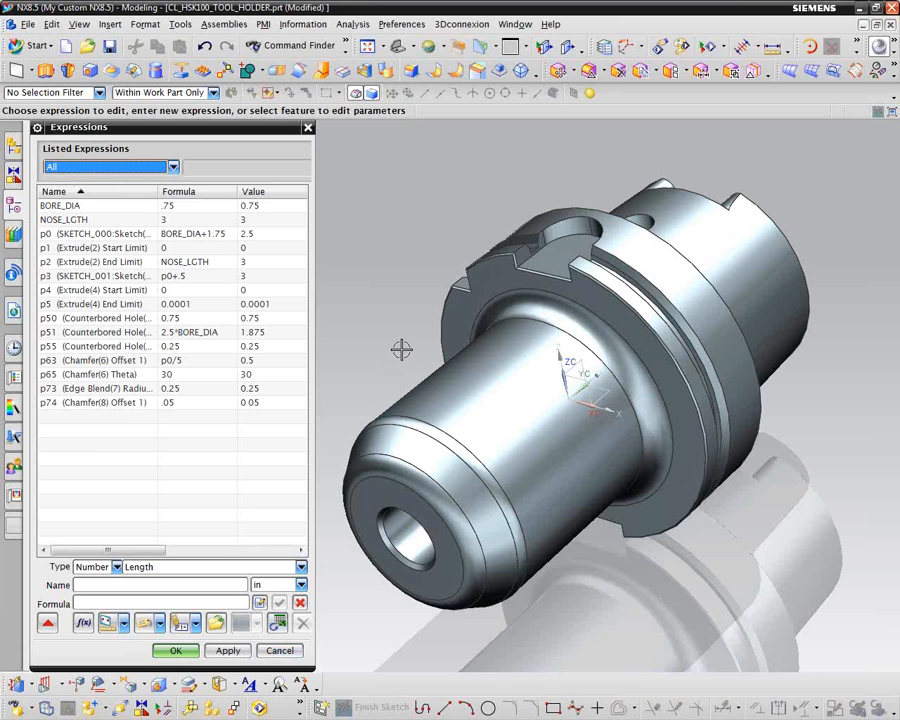
middle_click_drag(409, 340, 330, 460)
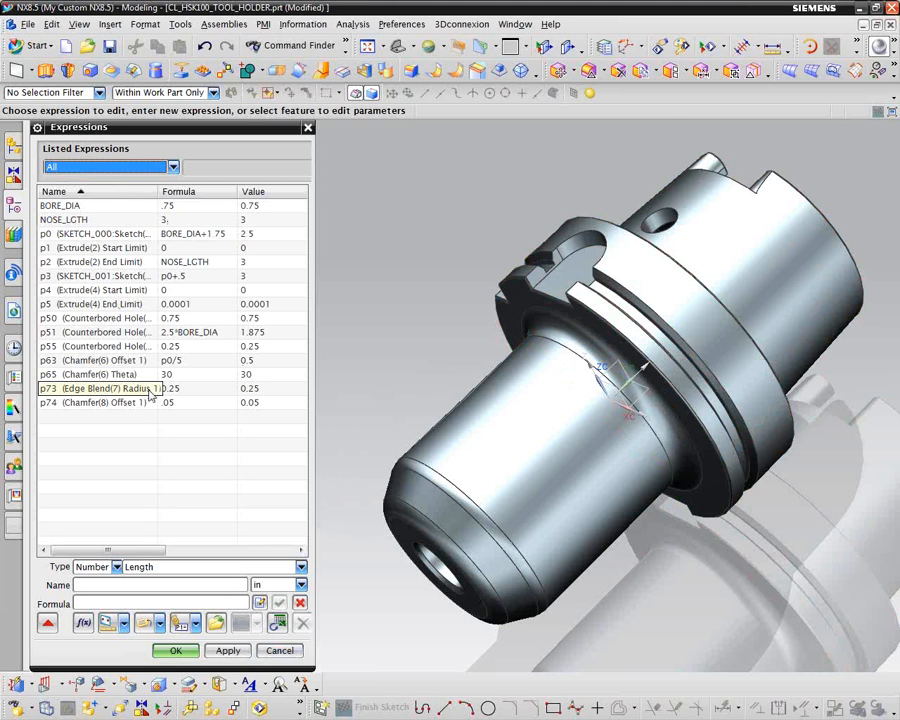
left_click(285, 652)
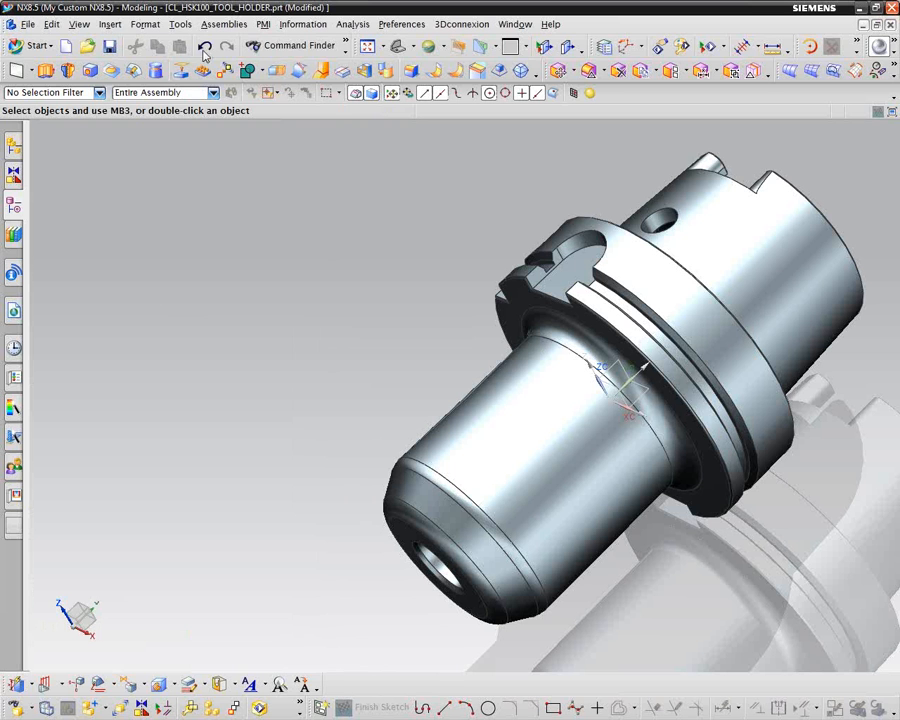
- Start the Part Families command for the tool holder and review the attributes and components available as columns
left_click(180, 24)
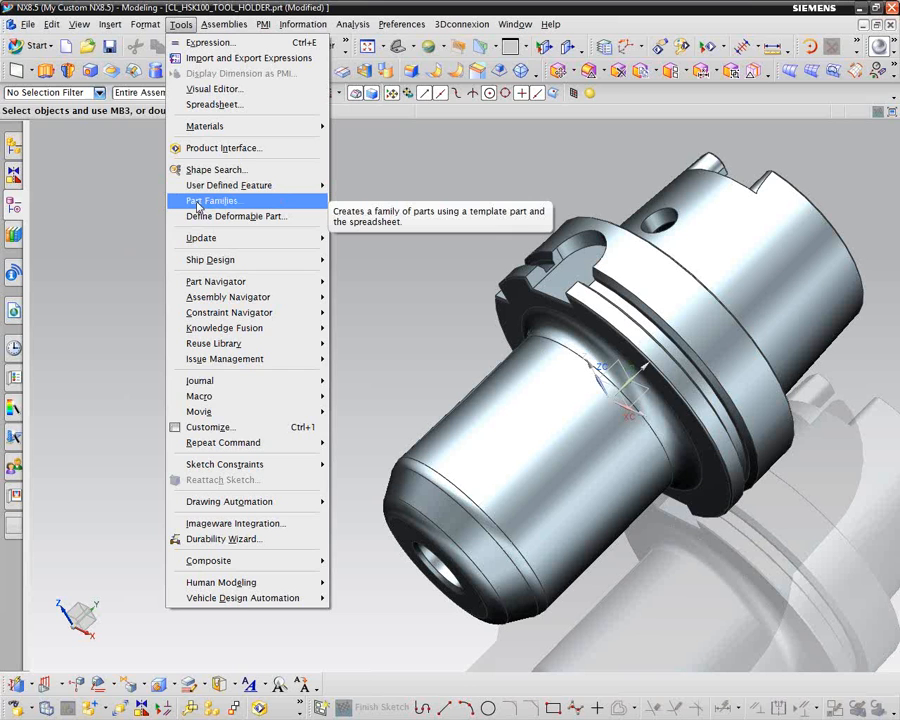
left_click(199, 205)
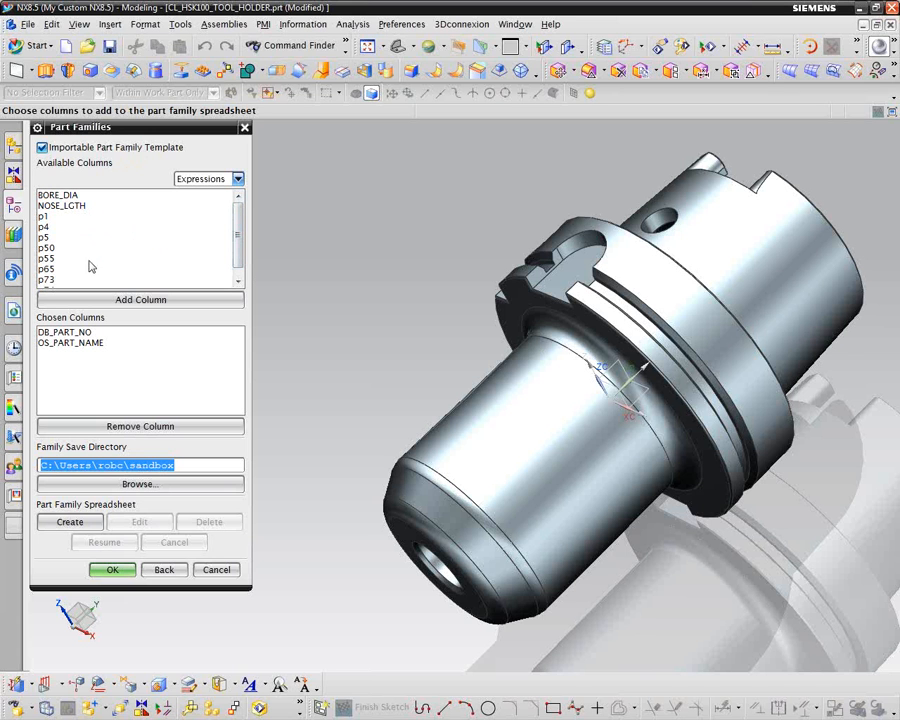
left_click(238, 180)
left_click(222, 194)
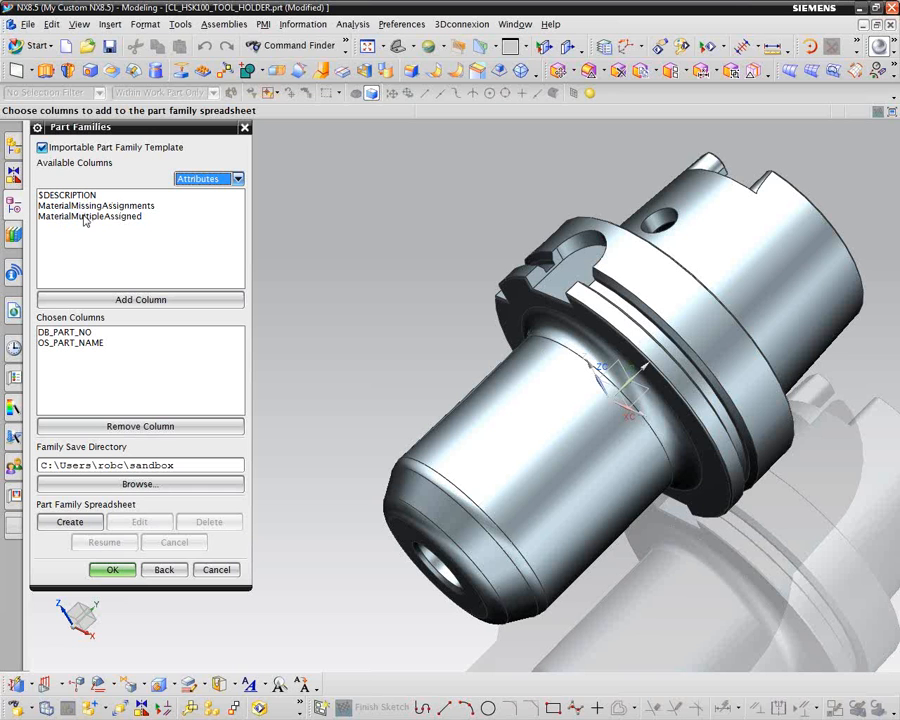
left_click(238, 179)
left_click(226, 206)
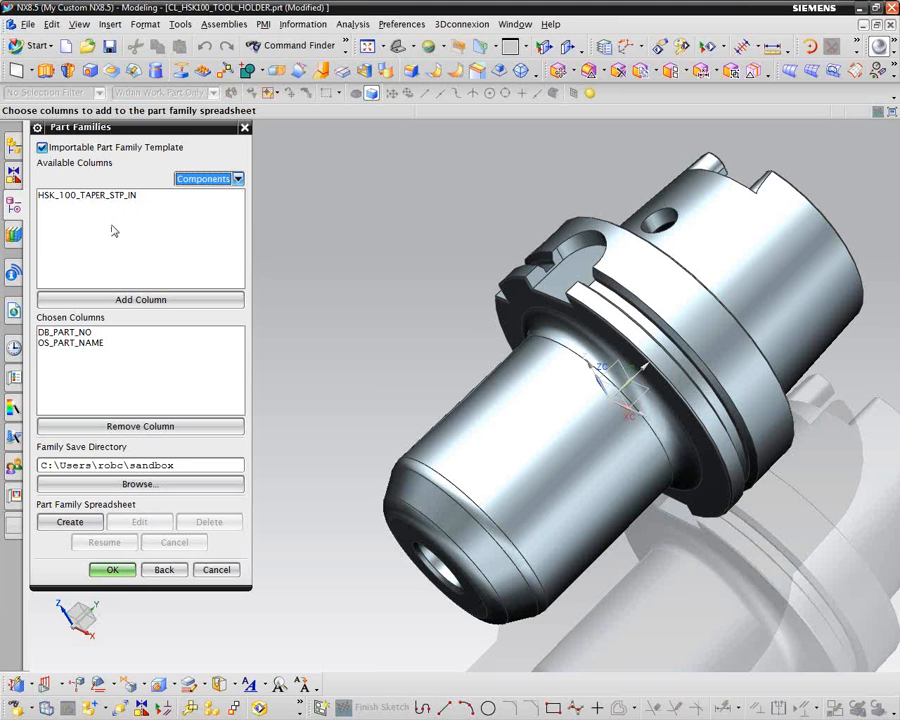
- Review the expressions and the features that are available as part family columns
left_click(238, 179)
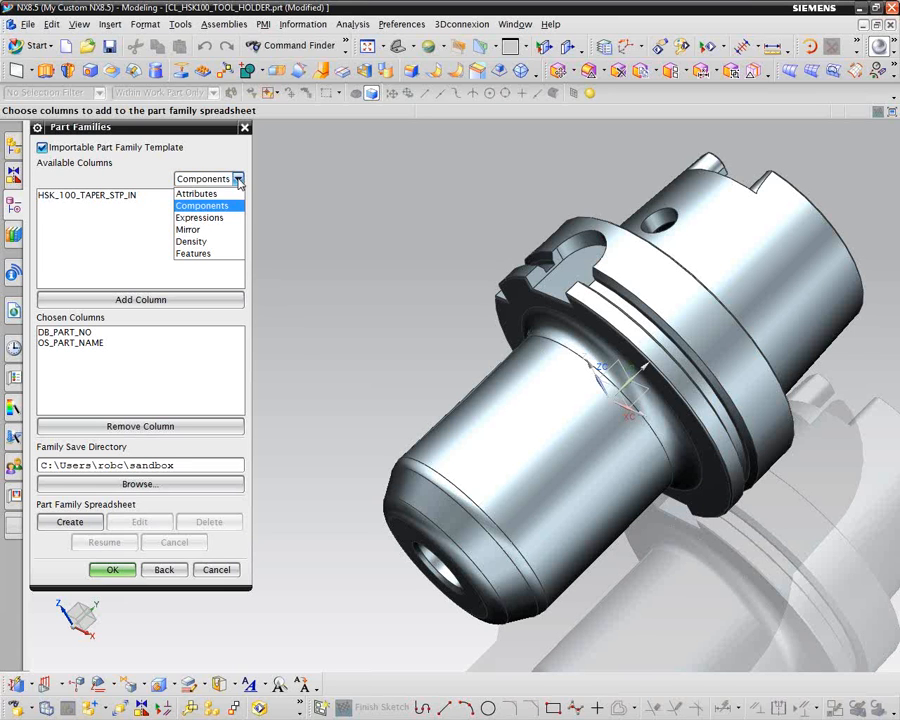
left_click(226, 221)
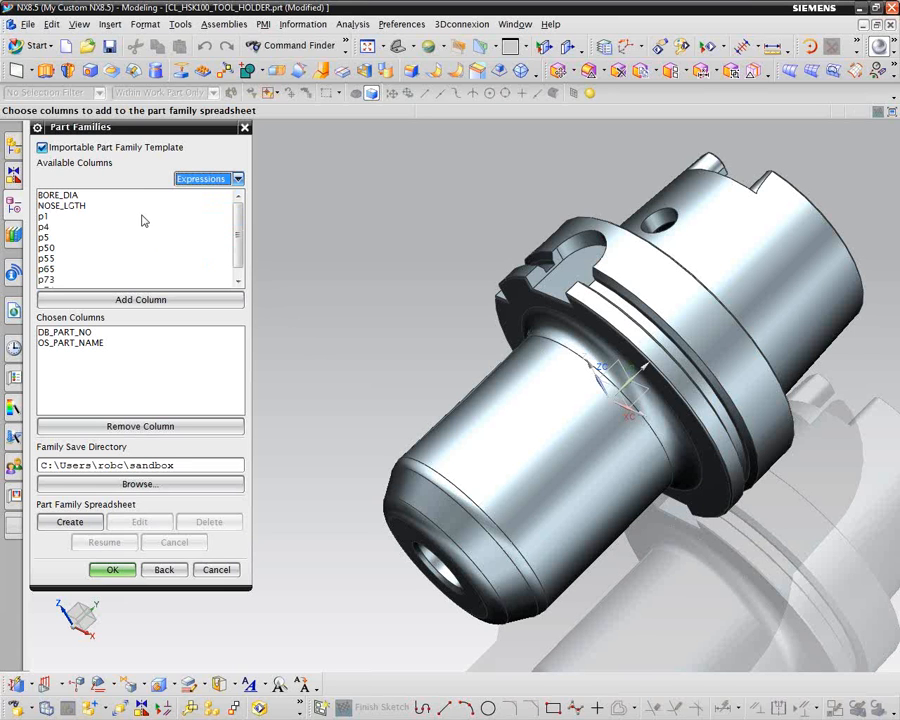
left_click_drag(238, 228, 238, 245)
scroll(238, 247, "up", 1)
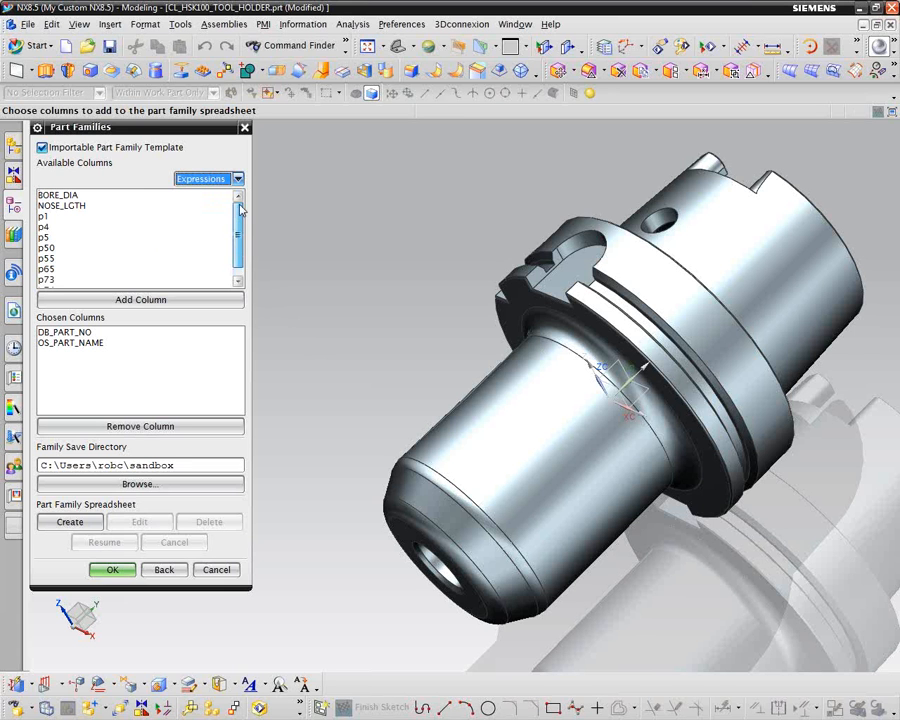
left_click(238, 179)
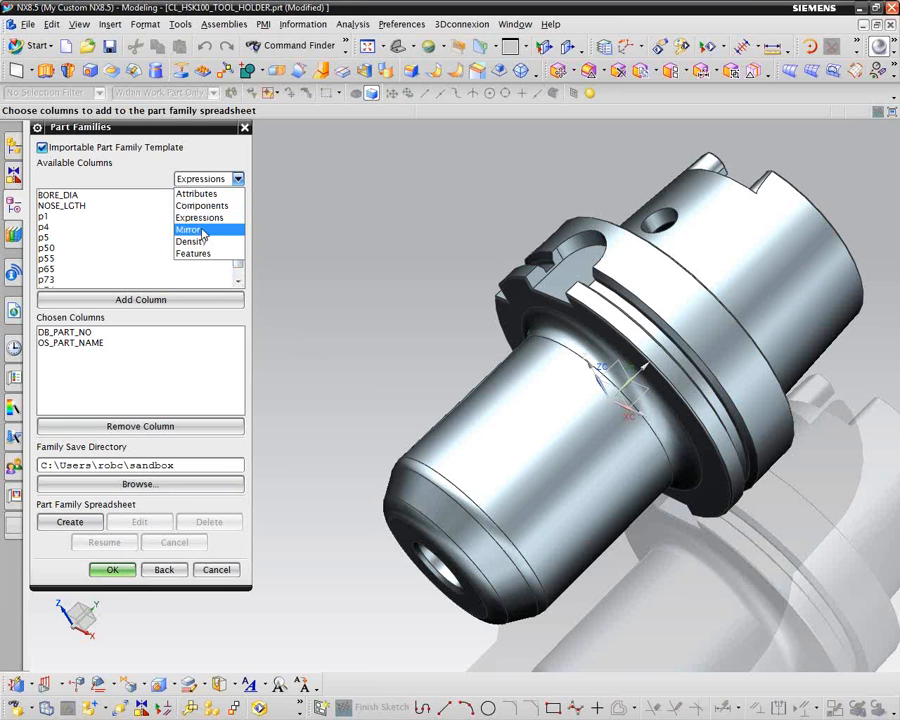
left_click(202, 253)
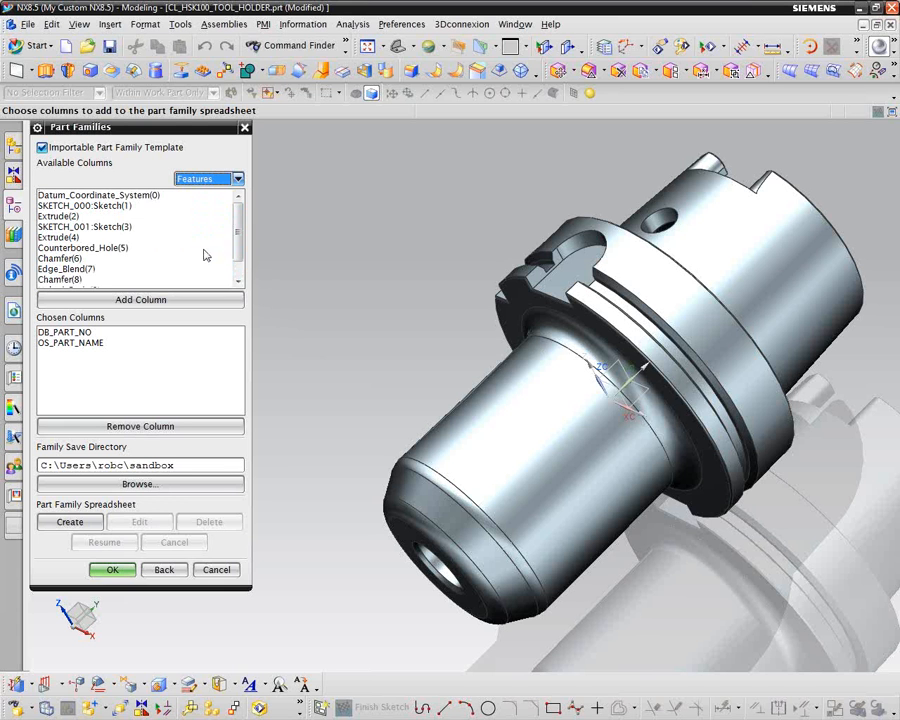
mouse_move(238, 224)
left_mouse_down()
mouse_move(237, 247)
mouse_move(236, 221)
left_mouse_up()
middle_click_drag(433, 287, 428, 287, "shift")
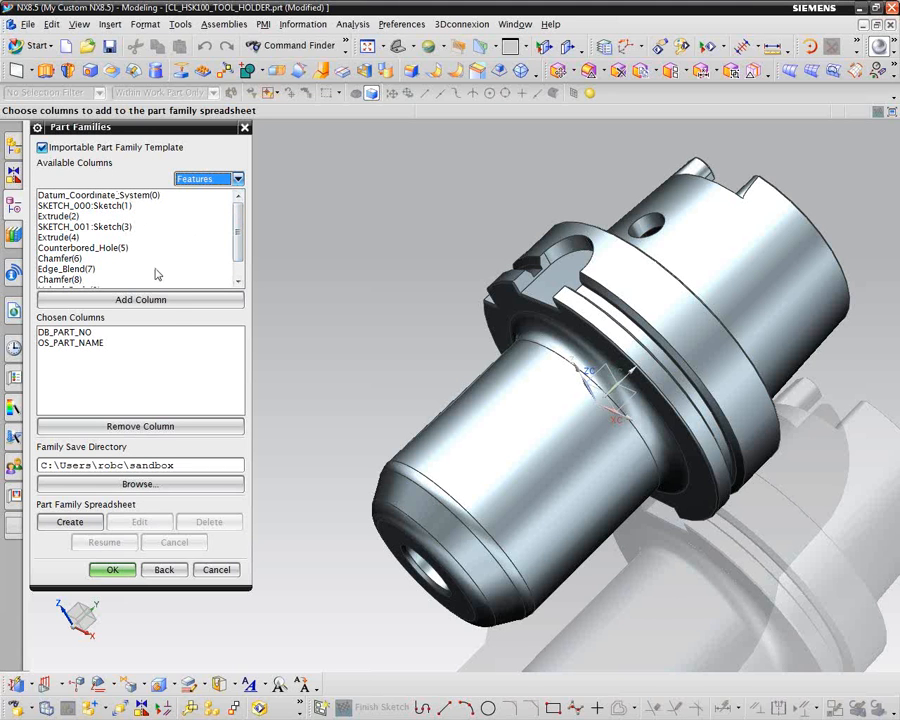
- Add the BORE_DIA and NOSE_LGTH expressions to the chosen part family columns
left_click(238, 181)
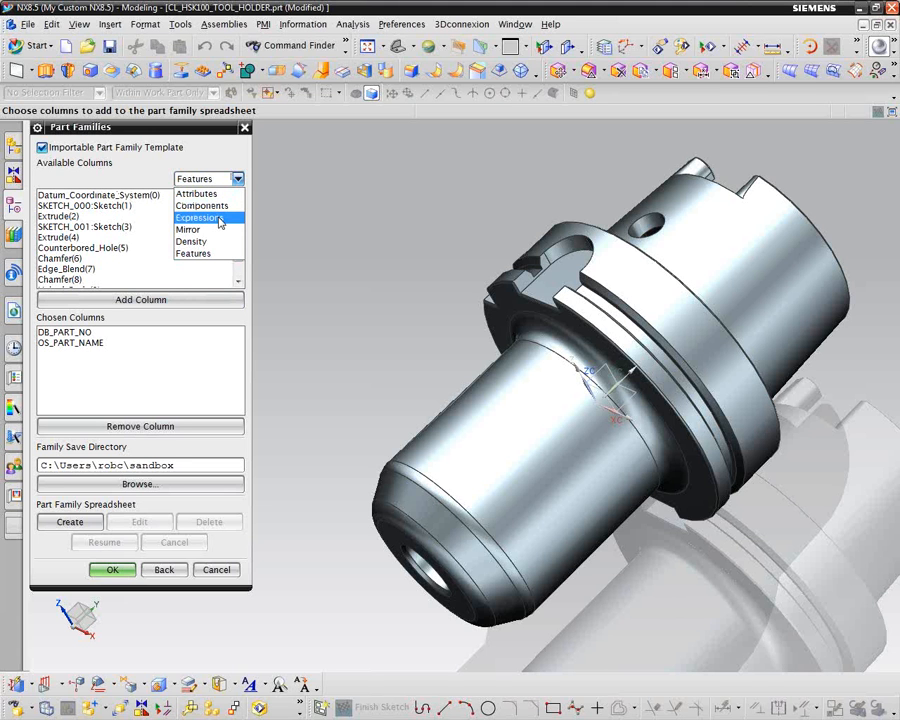
left_click(219, 218)
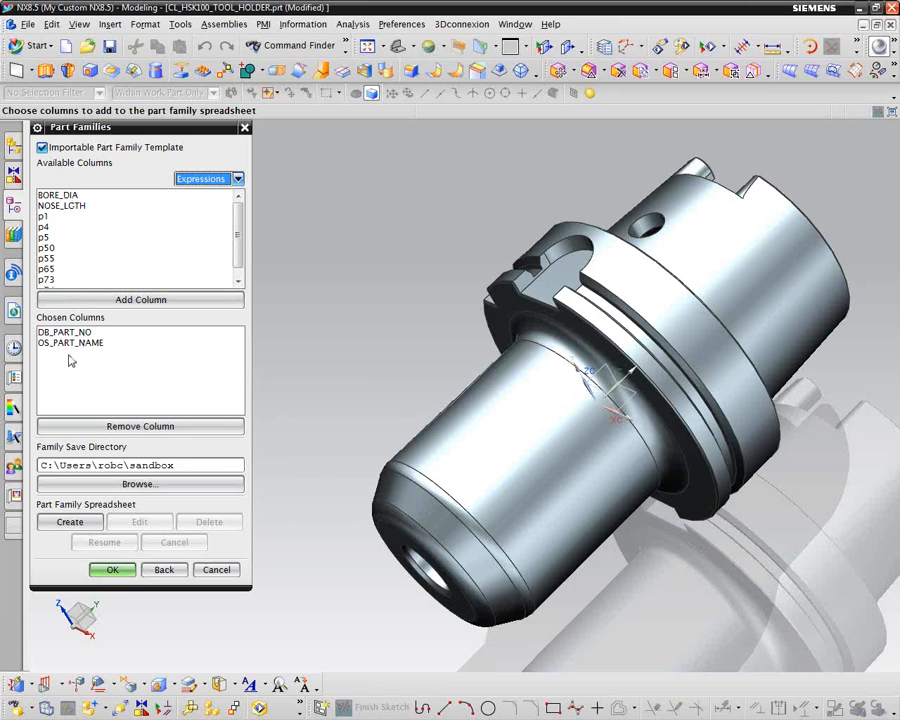
left_click(58, 195)
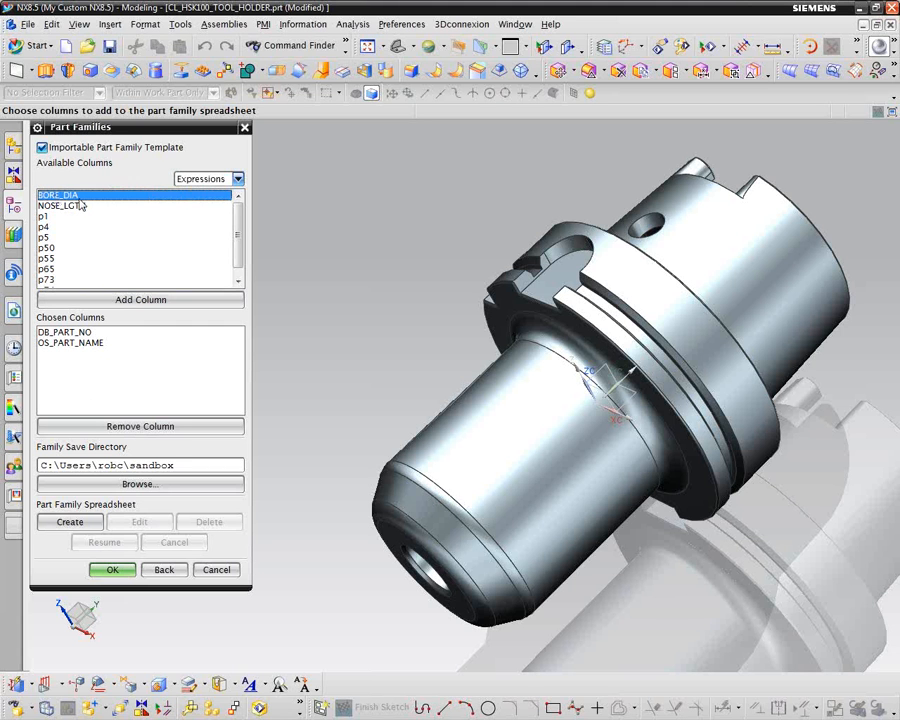
left_click(158, 300)
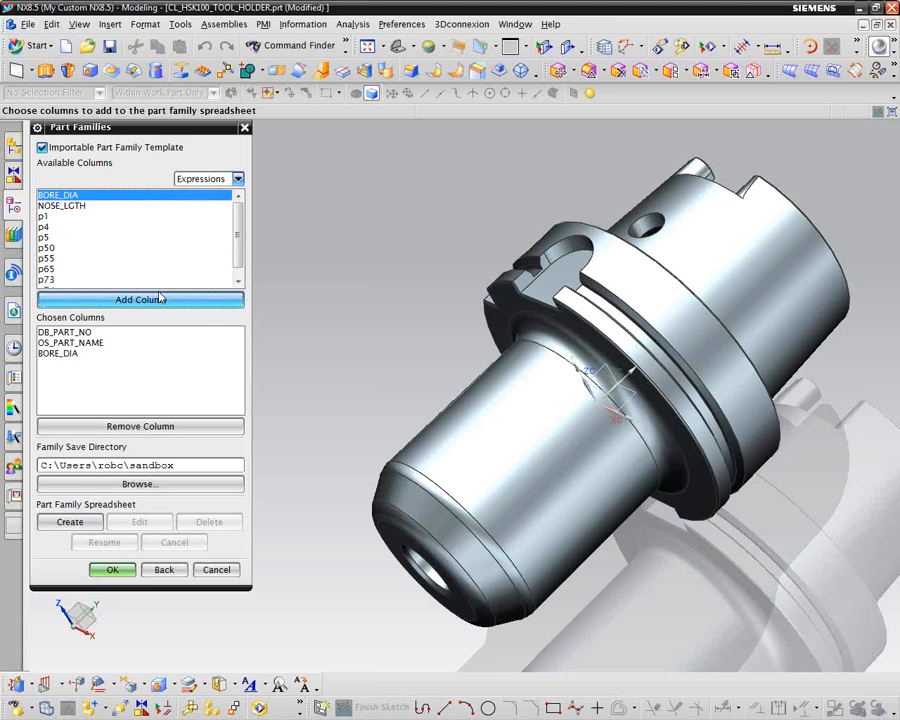
left_click(67, 207)
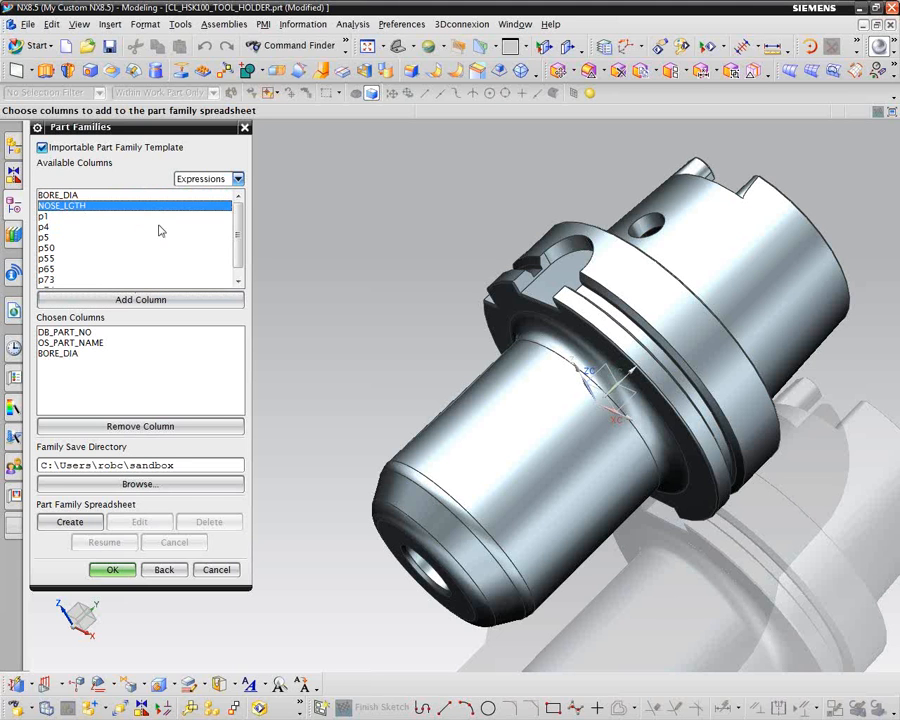
left_click(142, 302)
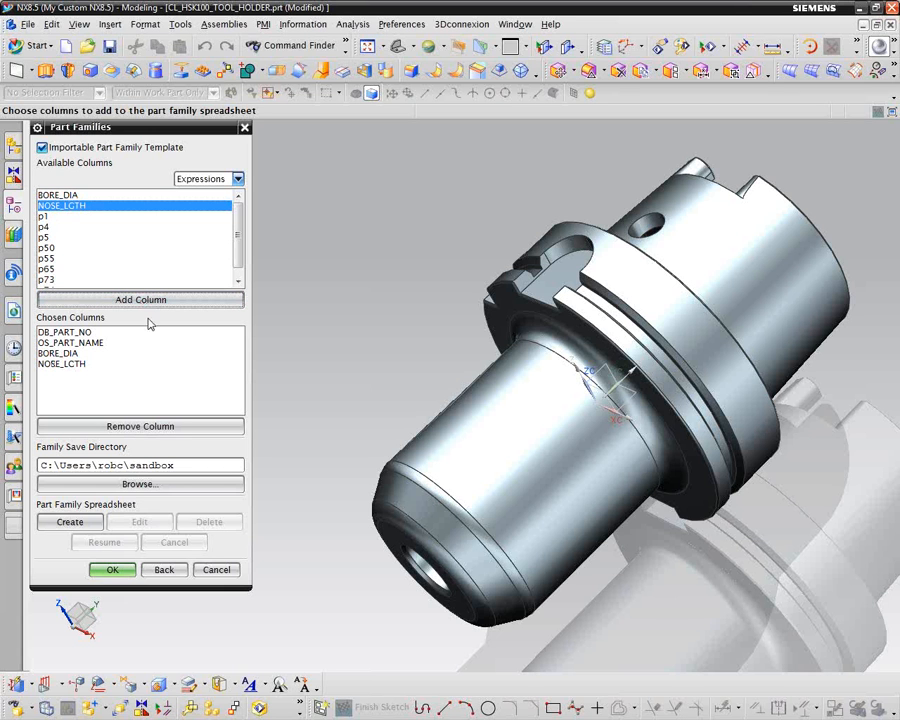
- Set the family save directory to F:\demo parts\Family_of_Parts\ and create the part family spreadsheet
left_click(146, 485)
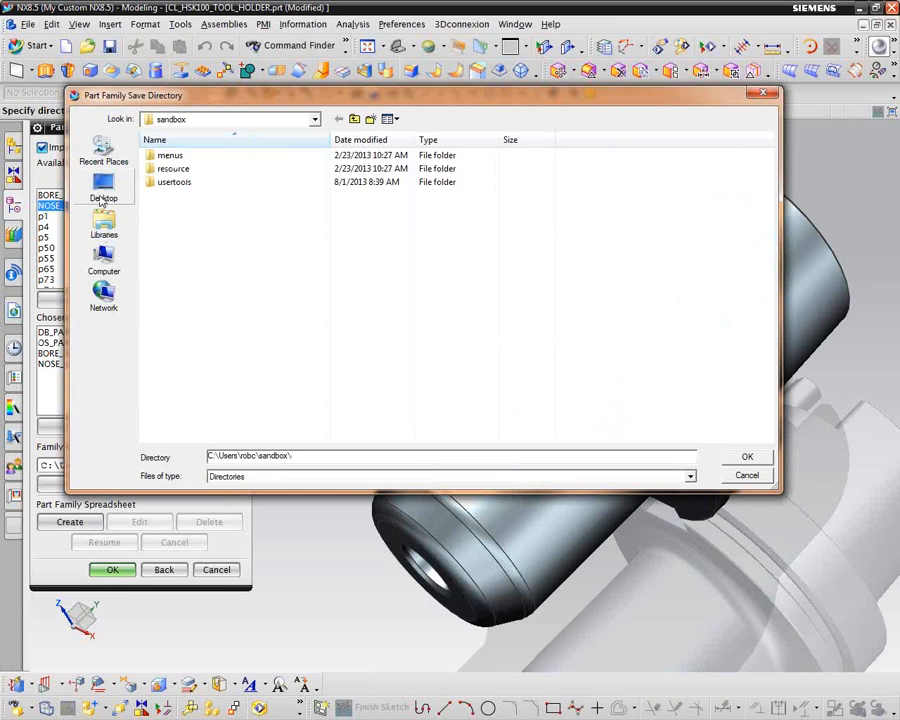
left_click(104, 260)
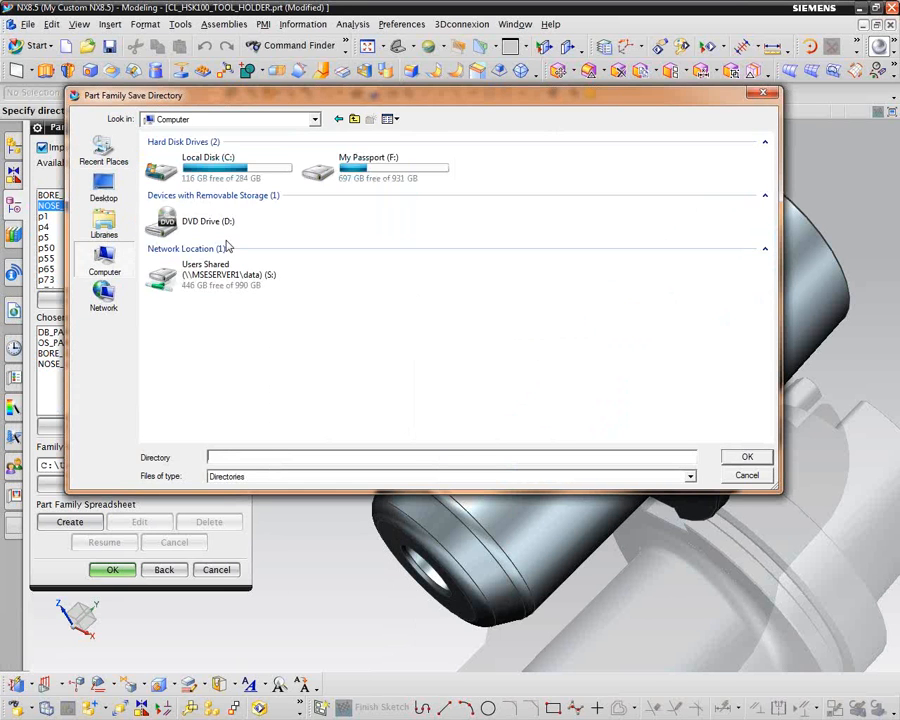
left_click(392, 160)
left_click(384, 162)
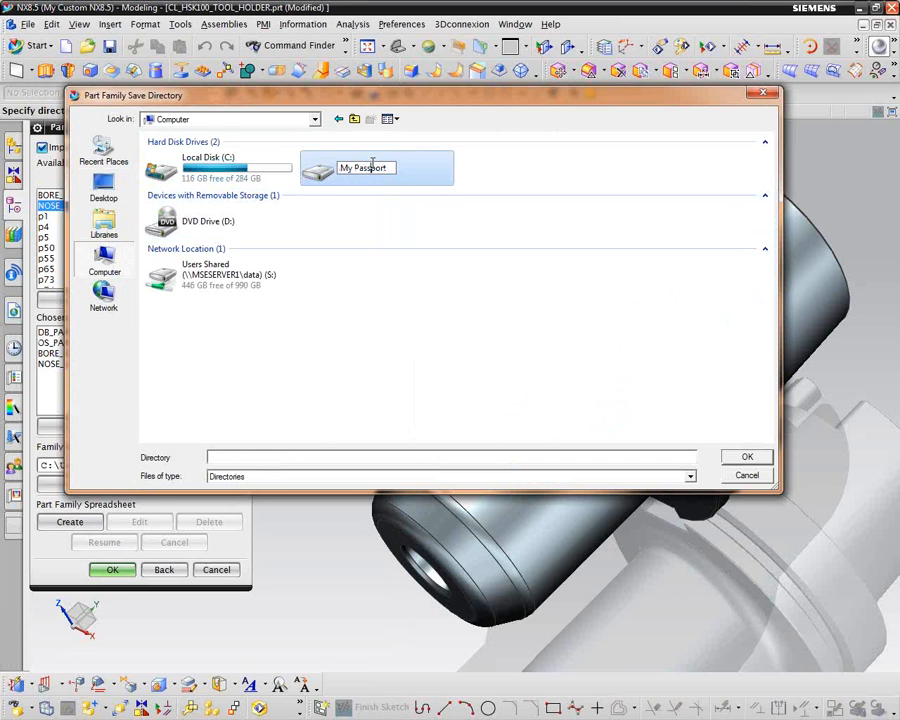
left_click(418, 162)
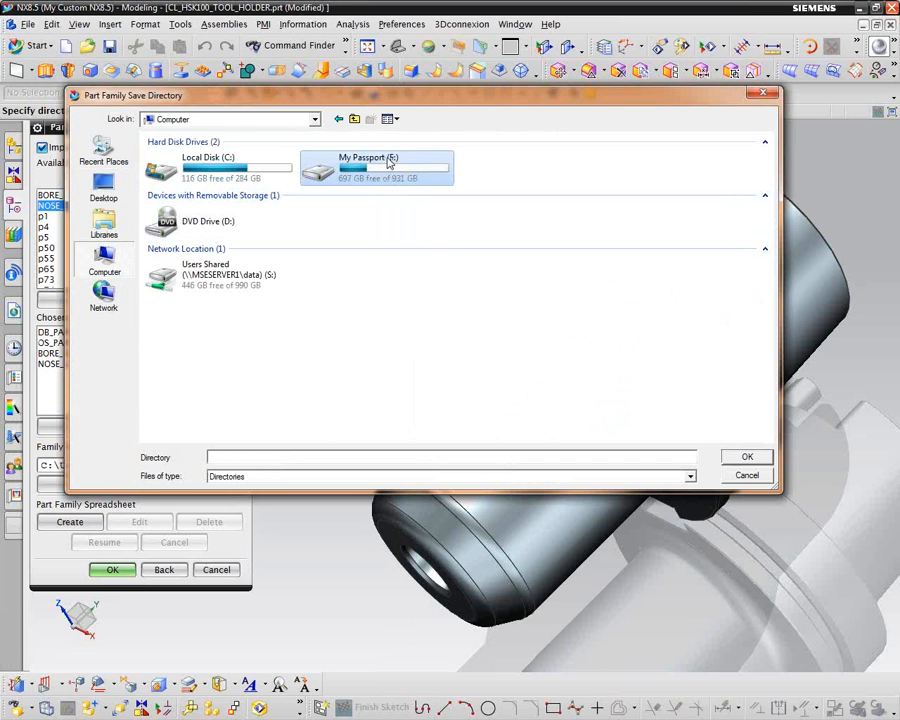
double_click(387, 160)
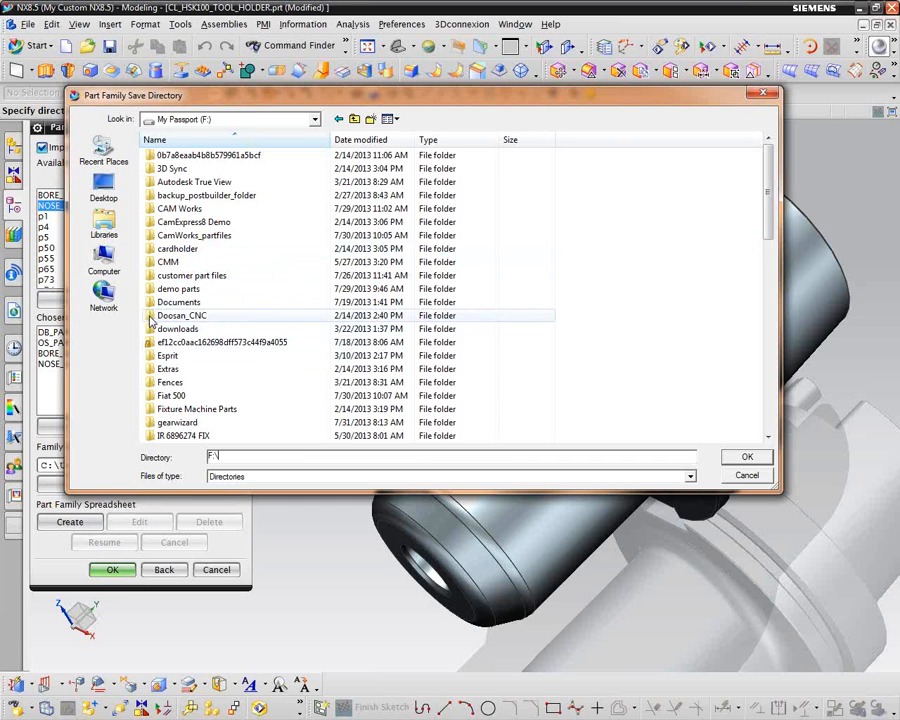
double_click(150, 289)
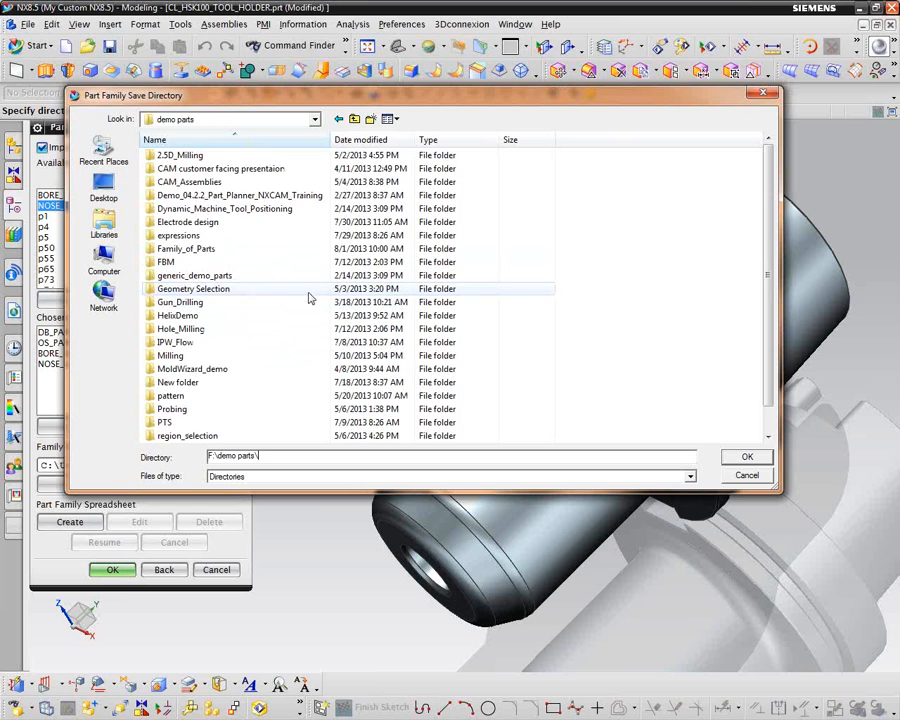
double_click(155, 250)
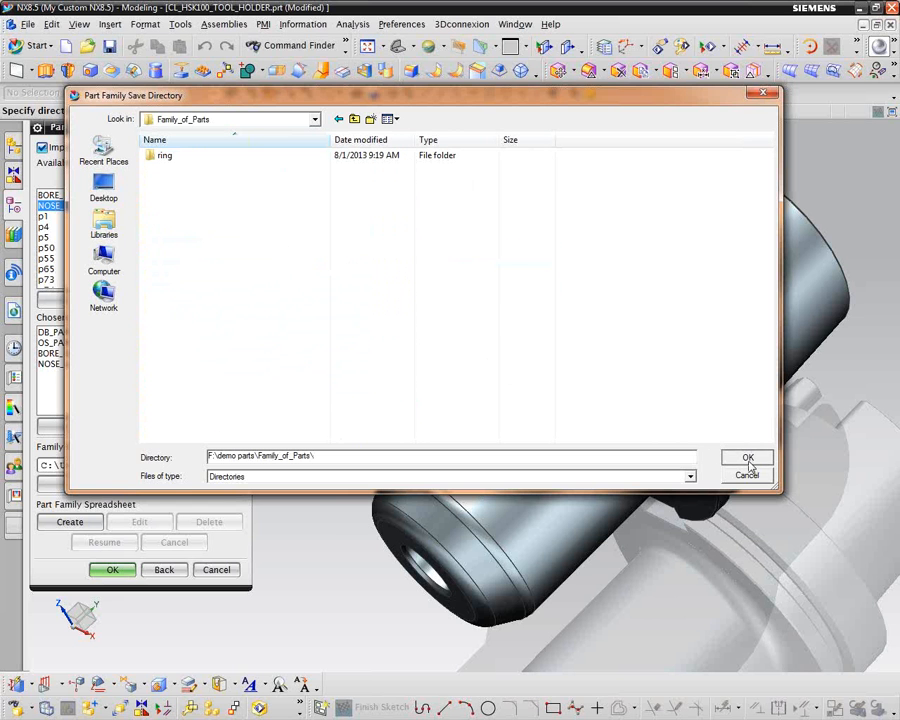
left_click(747, 458)
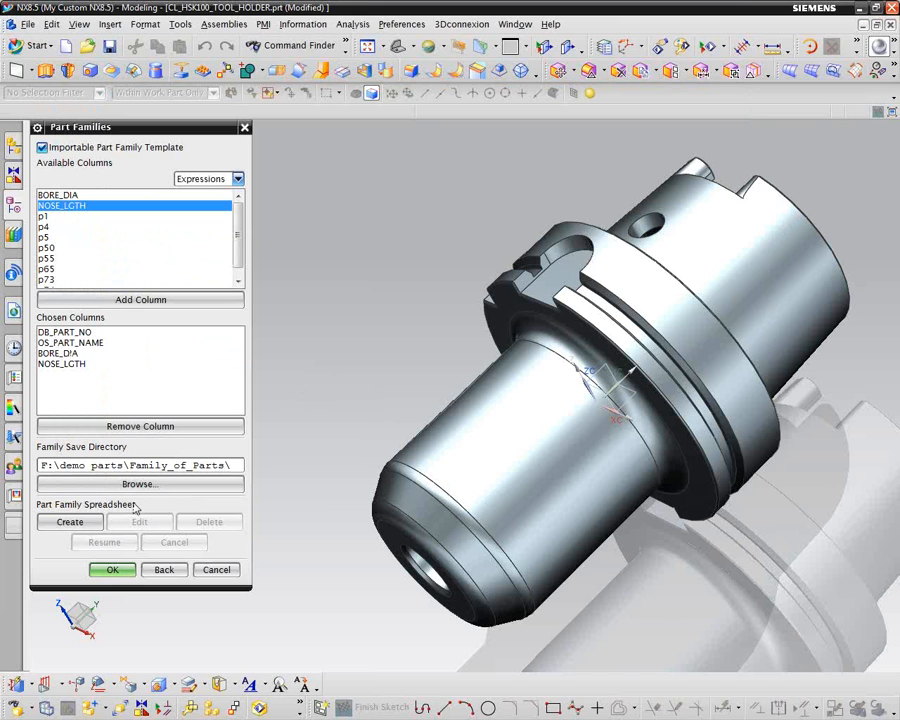
left_click(72, 523)
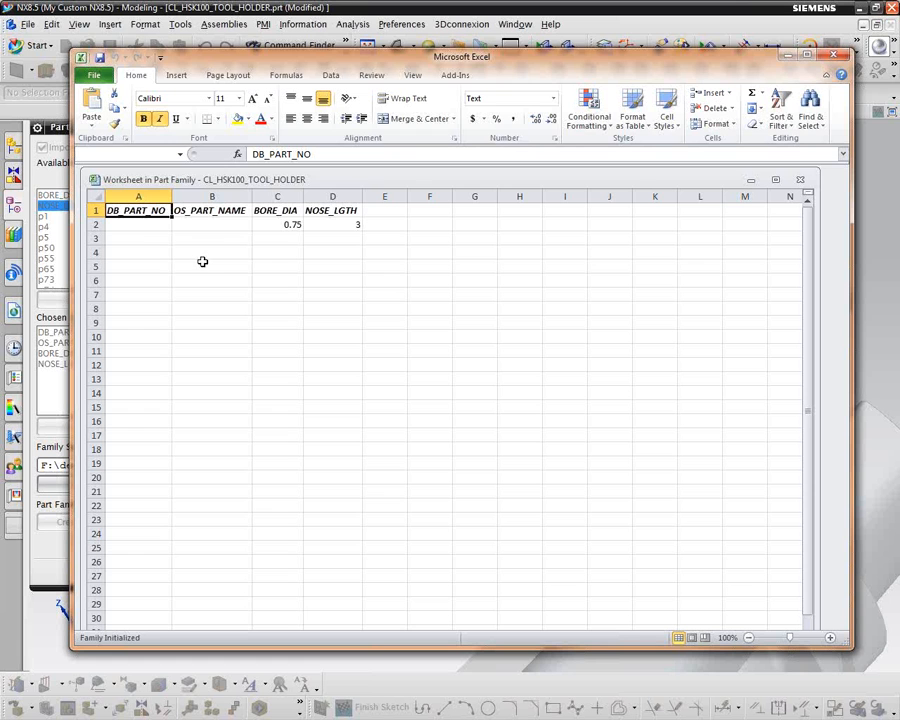
- Give the family member in row 2 the part number 1 and the part name HSK100_.75X3
left_click(152, 227)
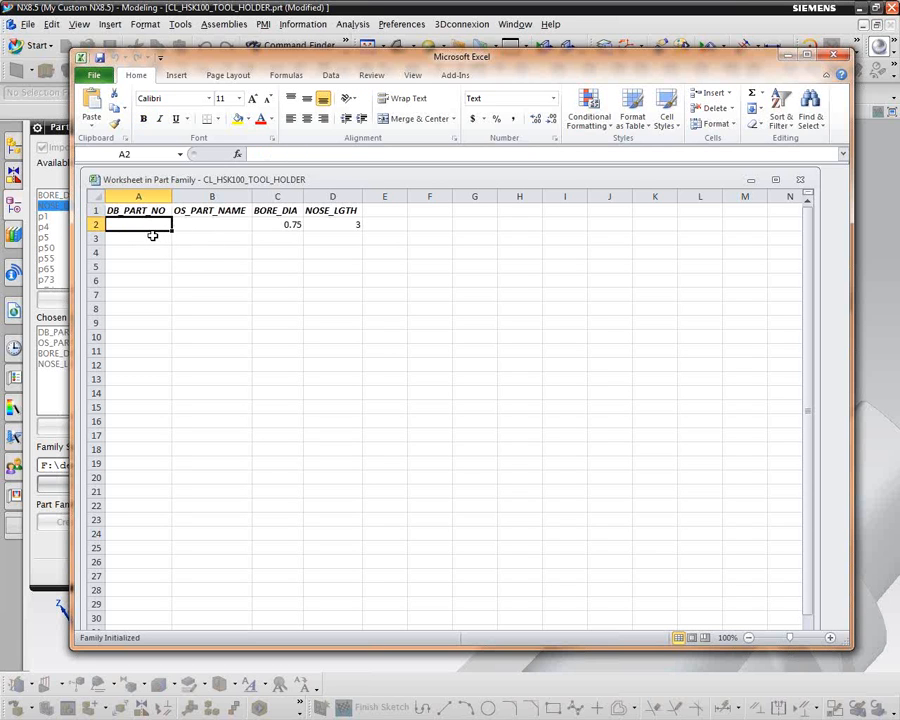
type("1")
key("Tab")
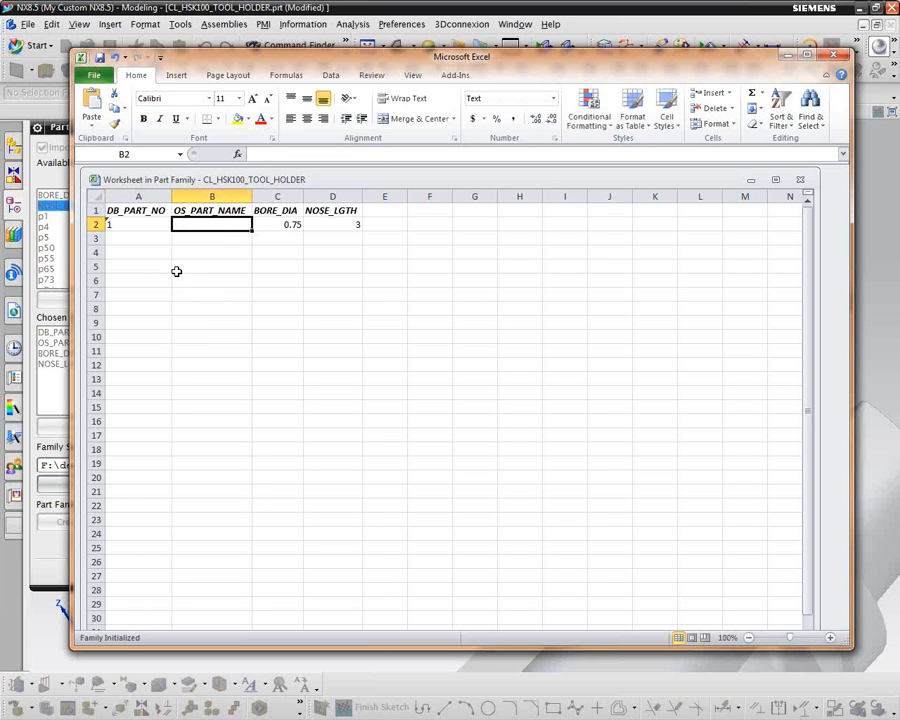
type("hs")
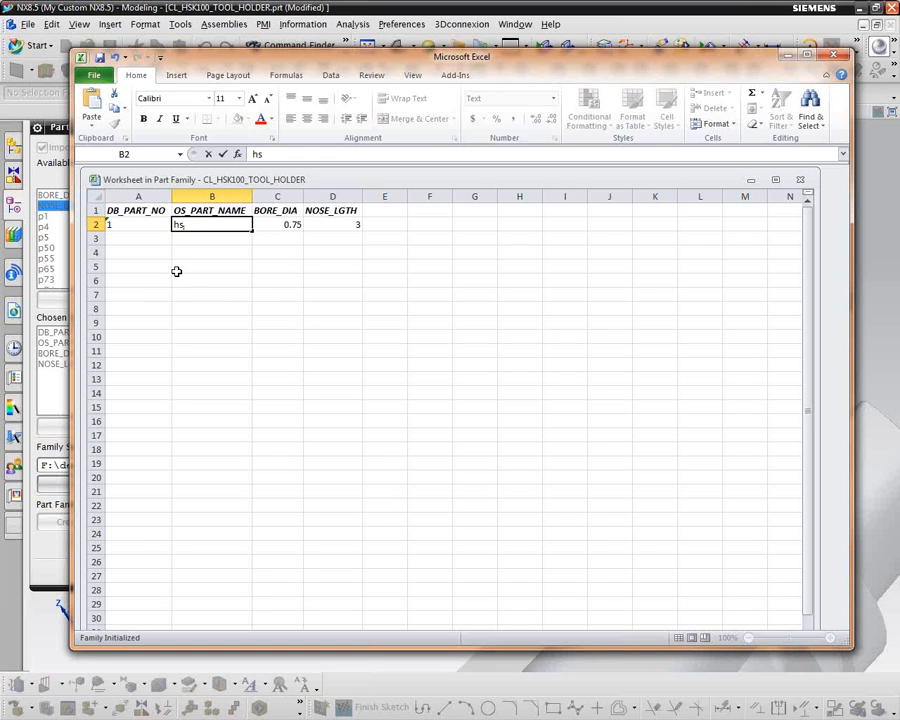
type("k100")
key("BackSpace")
key("BackSpace")
key("BackSpace")
key("BackSpace")
key("BackSpace")
key("BackSpace")
type("HSK100_.7")
type("5X")
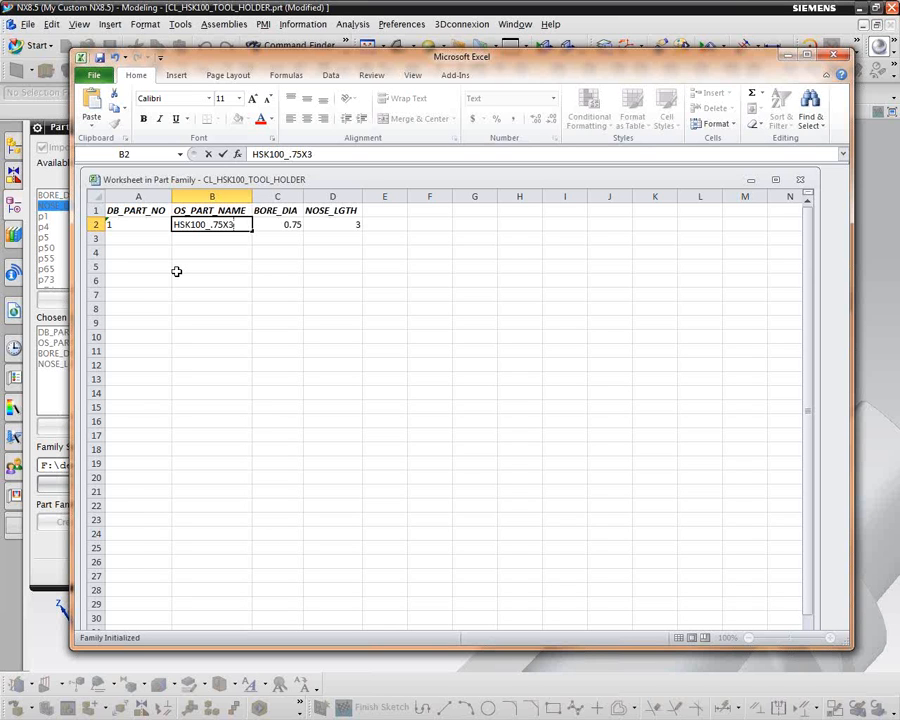
type("3")
key("Return")
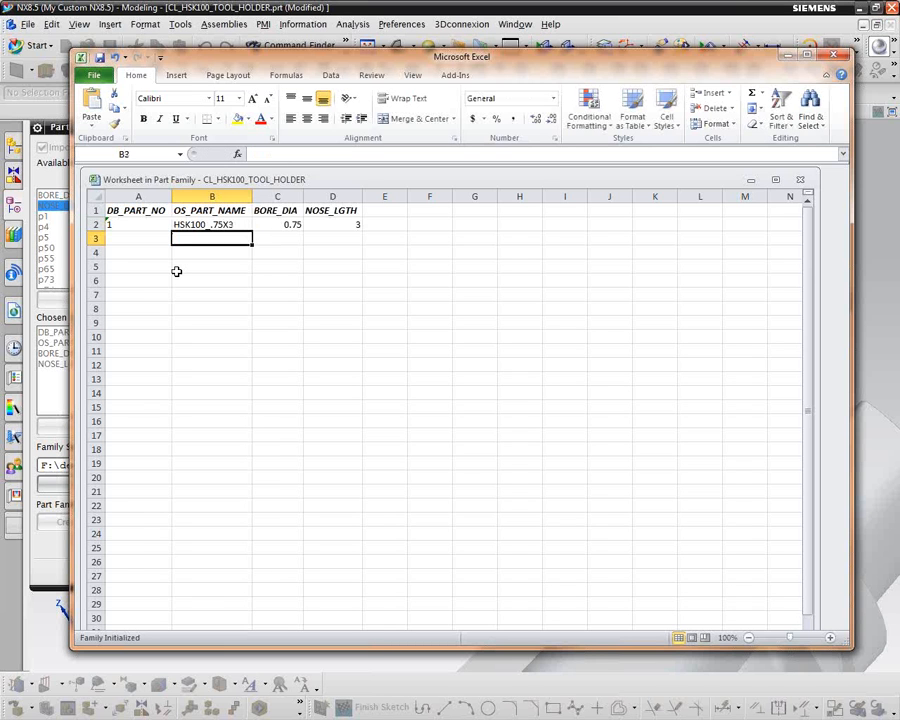
- Enter HSK100_1X4 as the OS_PART_NAME of the second family member in row 3
type("HSK100_.75X3")
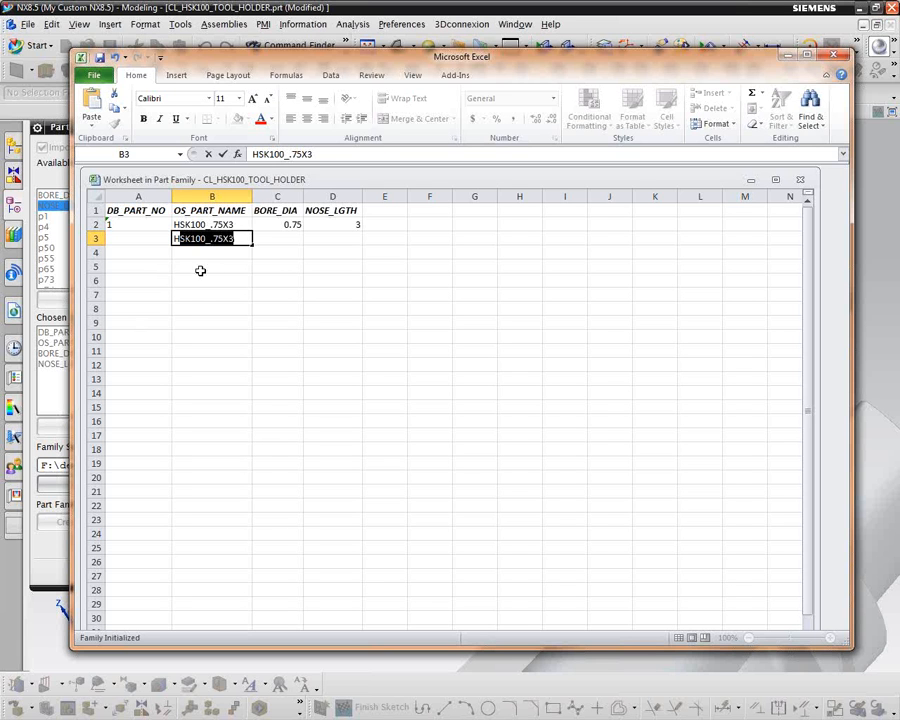
left_click(232, 239)
key("BackSpace")
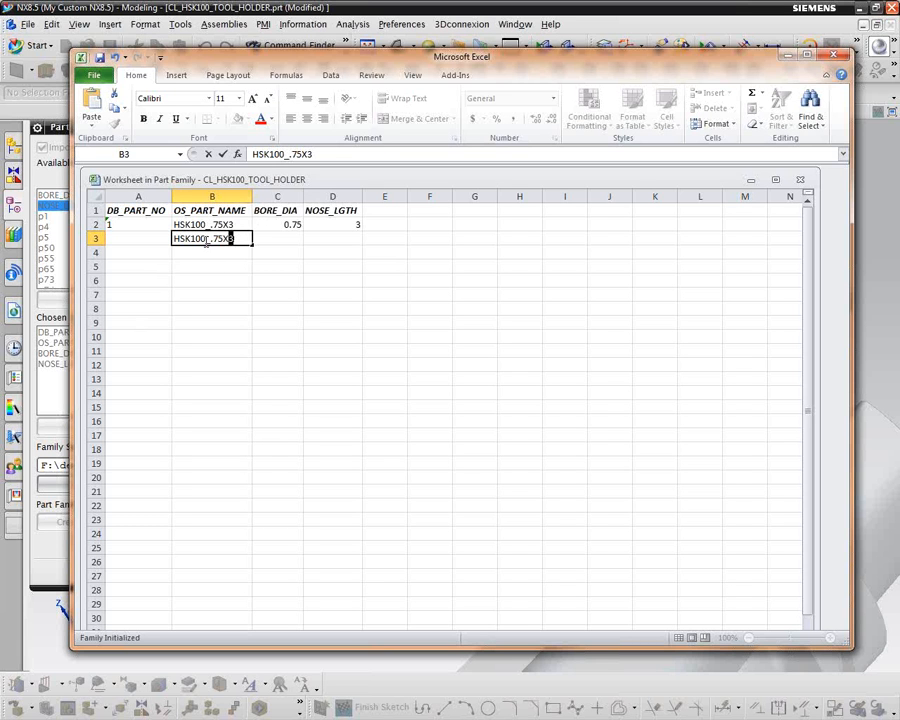
type("4")
key("BackSpace")
key("BackSpace")
key("BackSpace")
type("1")
- Give the second family member part number 2, a bore diameter of 1 and a nose length of 4
left_click(131, 237)
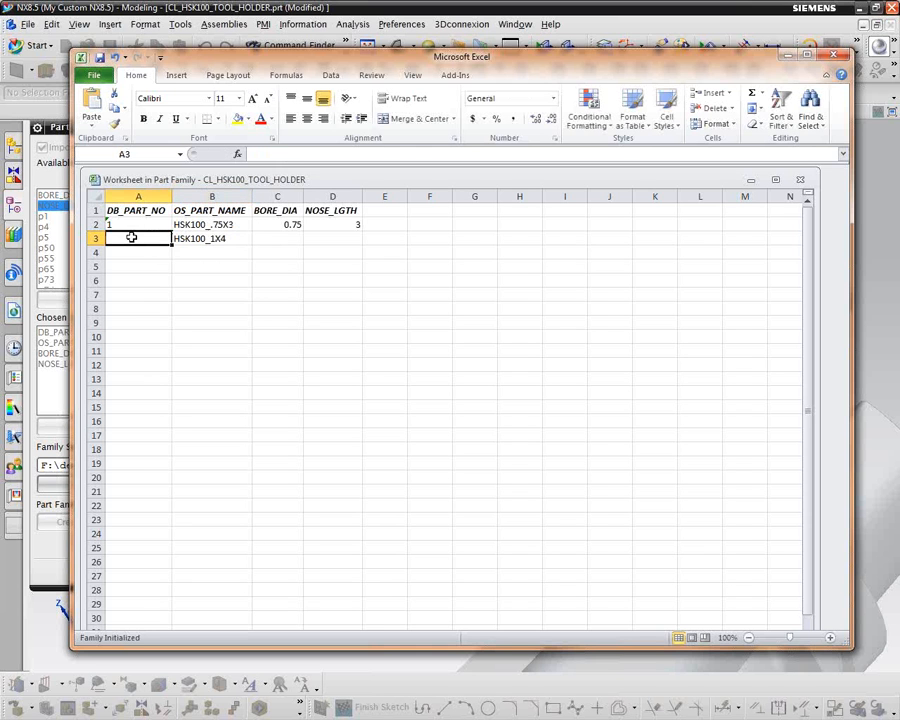
type("2")
left_click(291, 226)
left_click(297, 241)
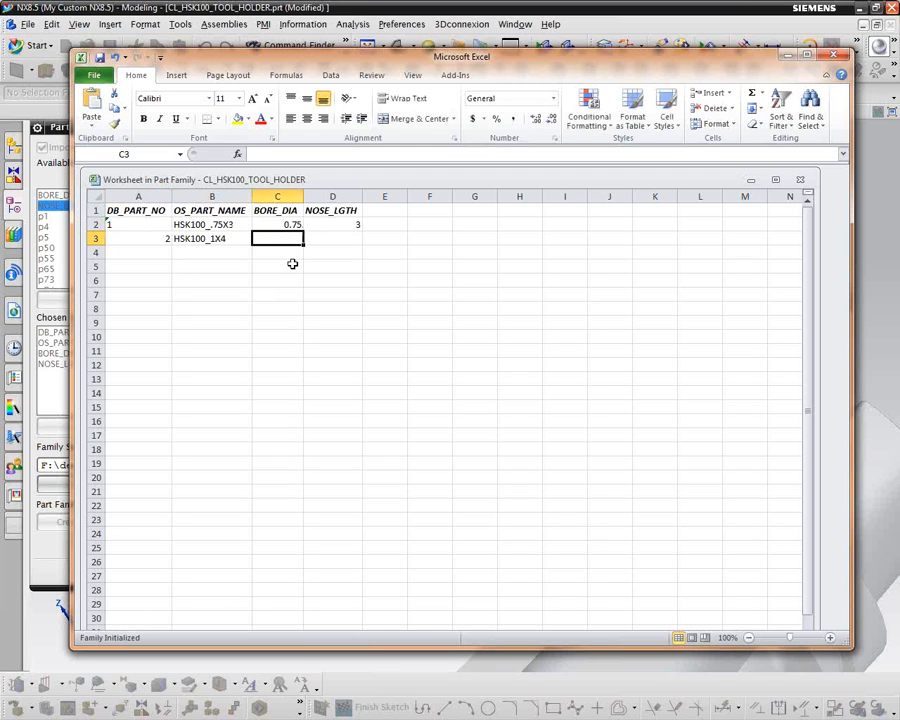
type("1")
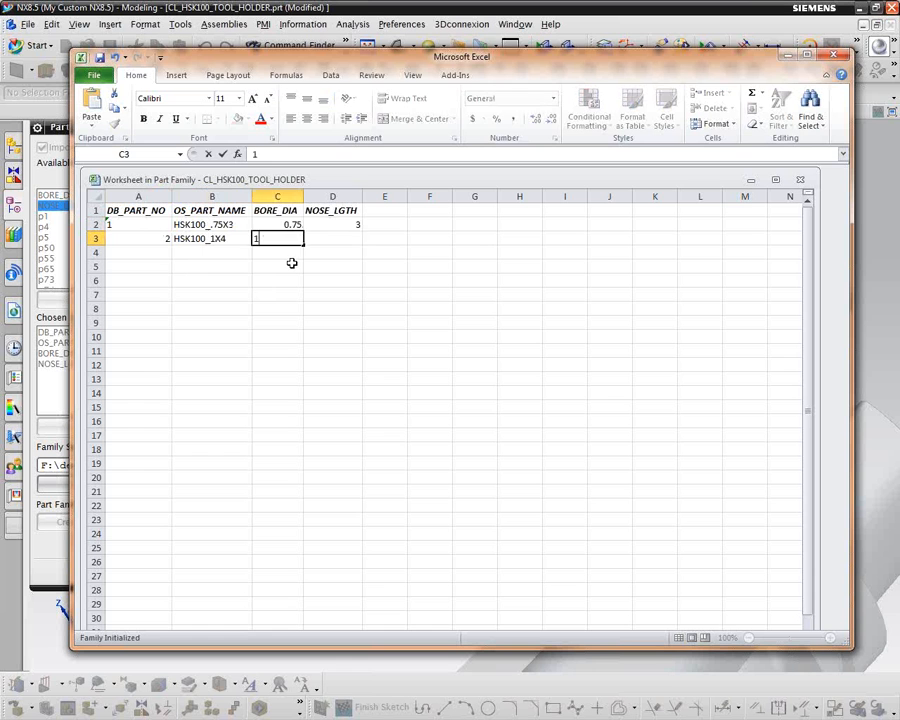
key("Tab")
type("4")
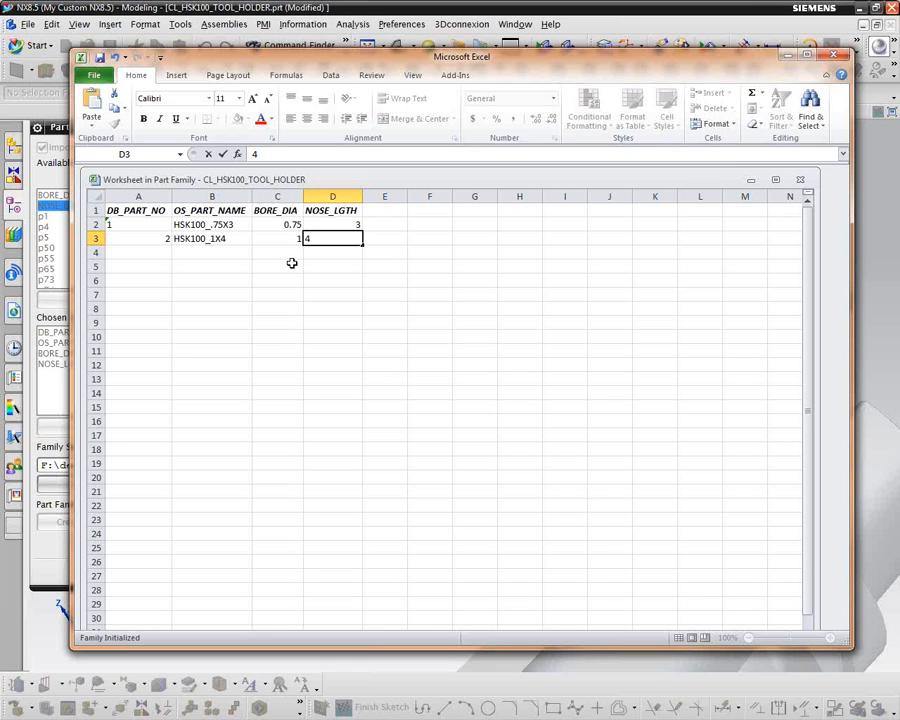
key("Tab")
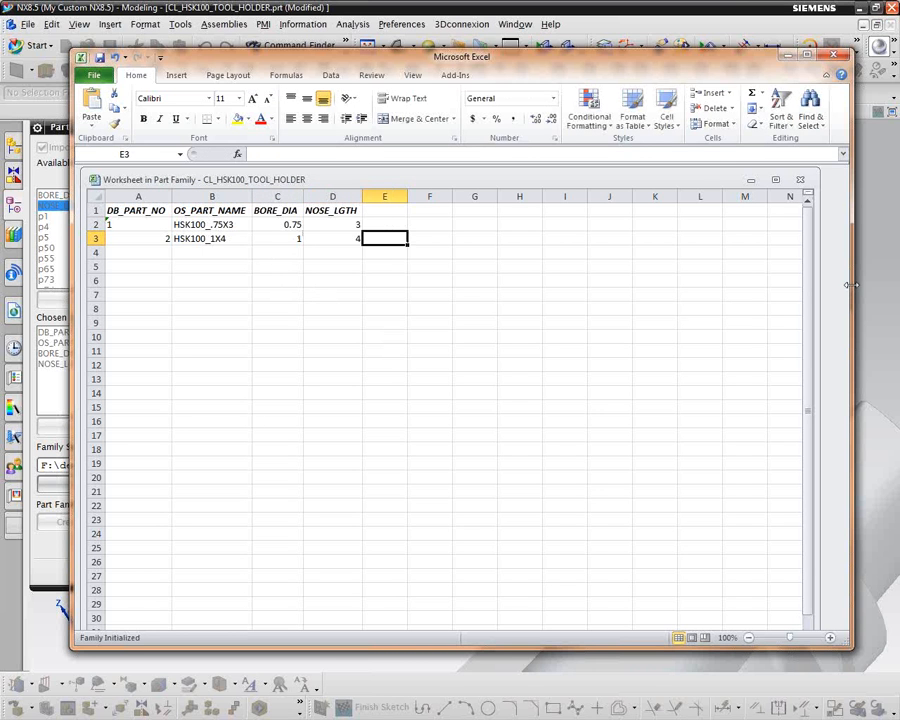
- Uncover the model beside the spreadsheet, verify the HSK100_1X4 family member on it, and return to the spreadsheet
left_click_drag(849, 285, 498, 317)
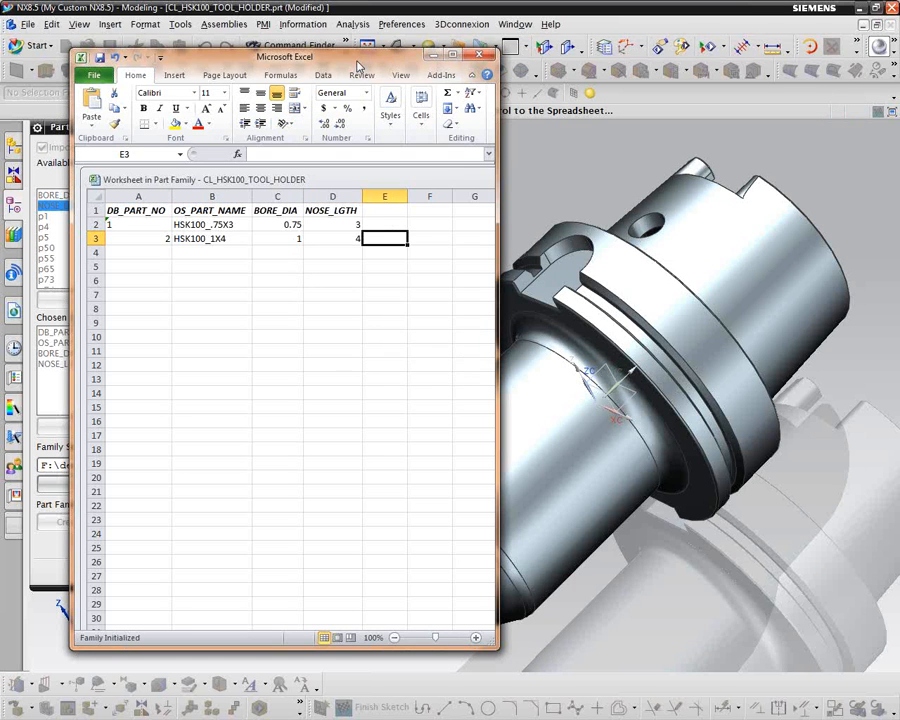
left_click_drag(358, 66, 321, 85)
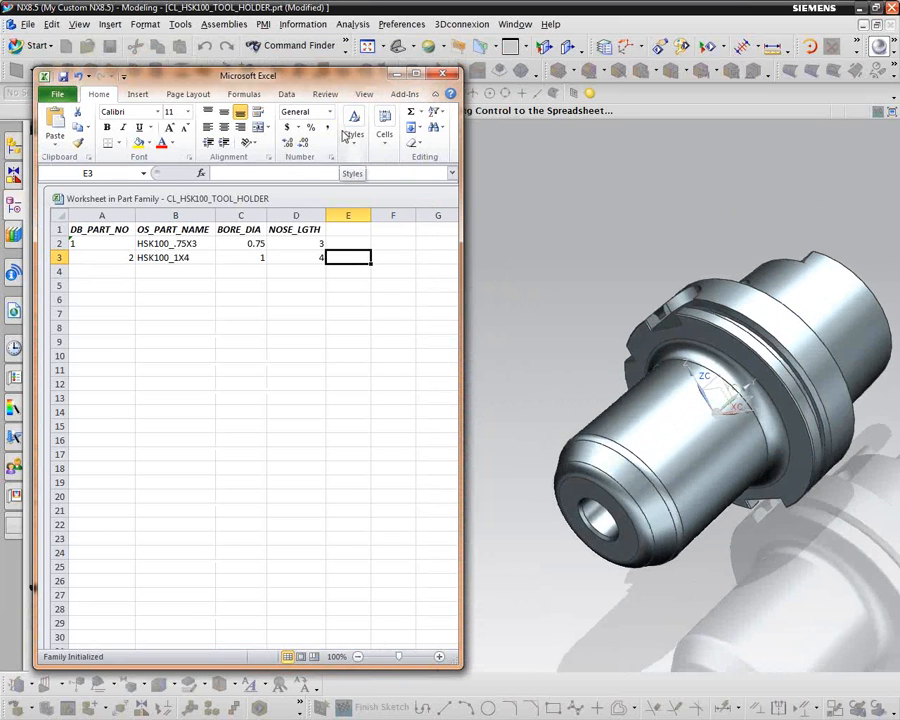
left_click(80, 257)
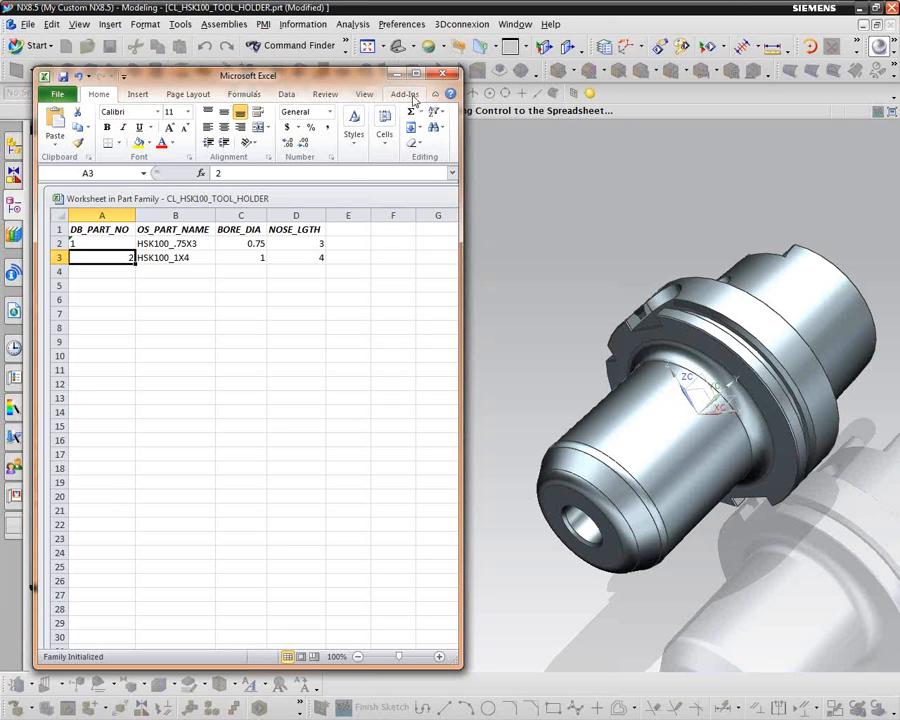
left_click(408, 96)
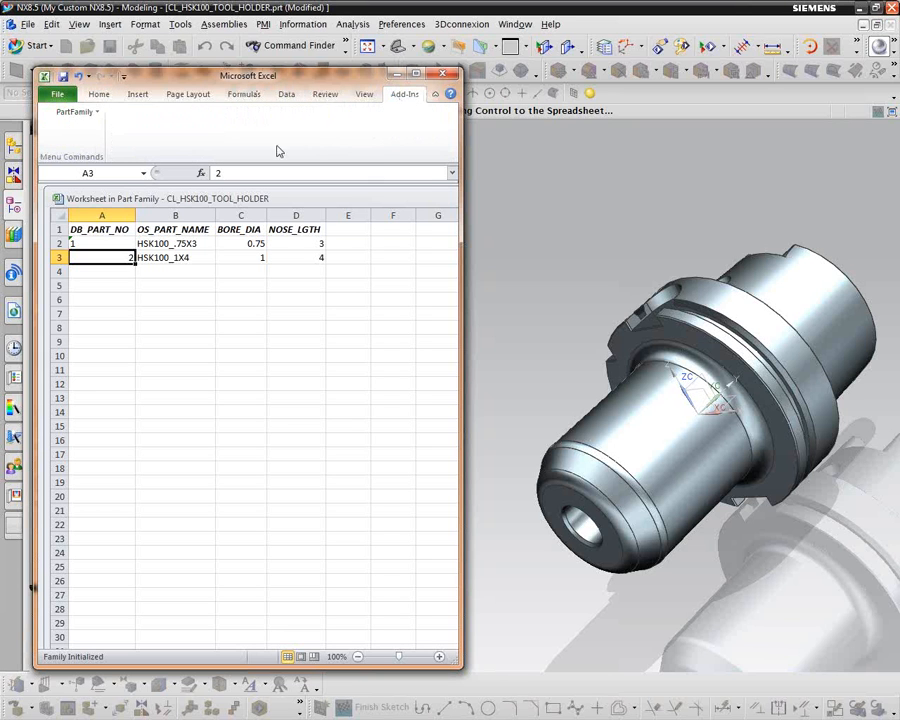
left_click(97, 113)
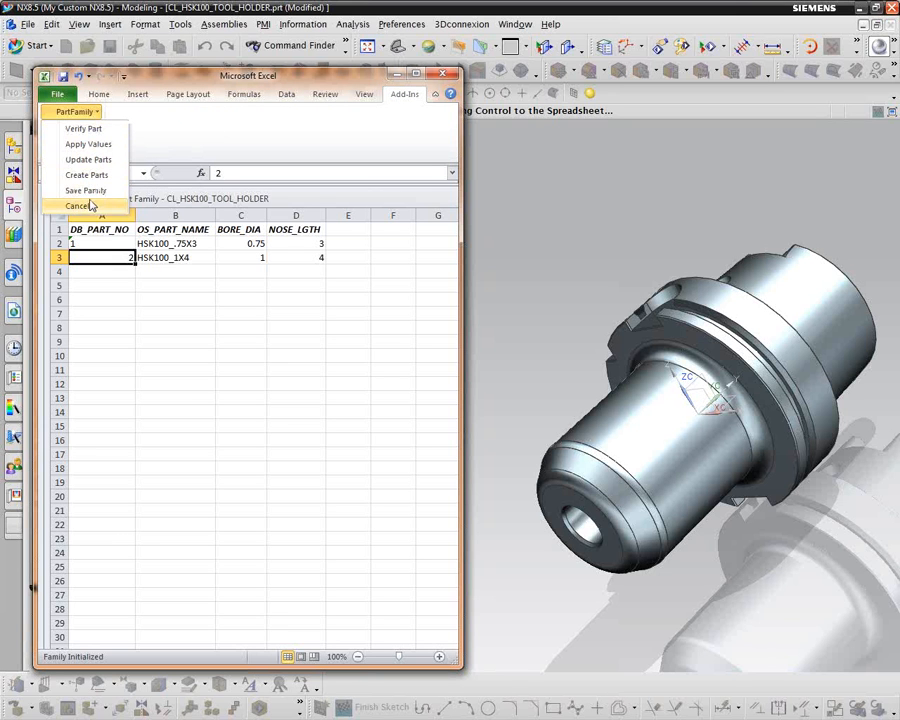
left_click(83, 130)
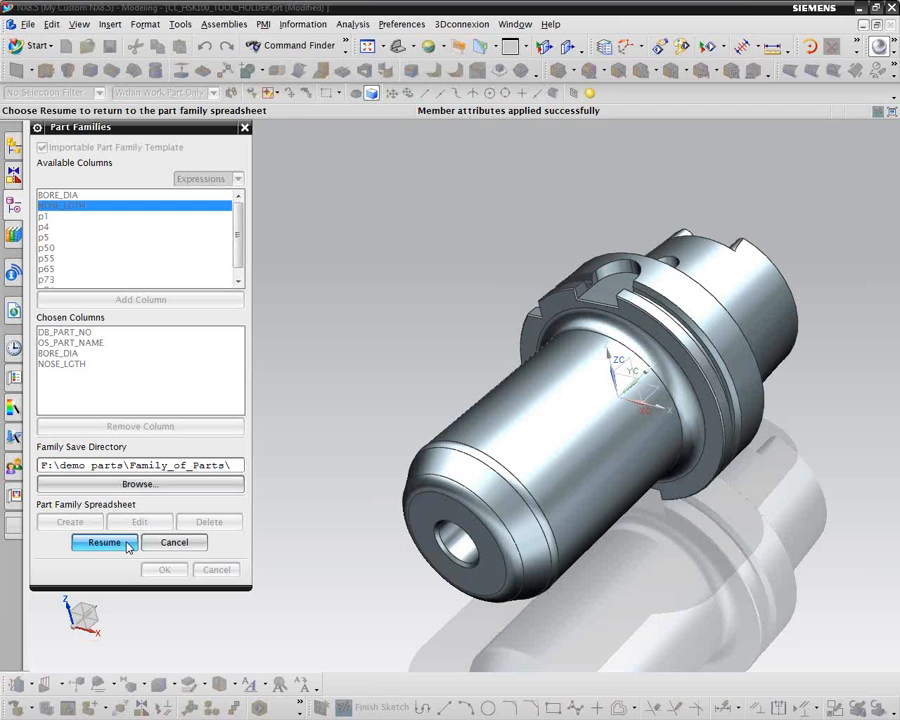
left_click(127, 547)
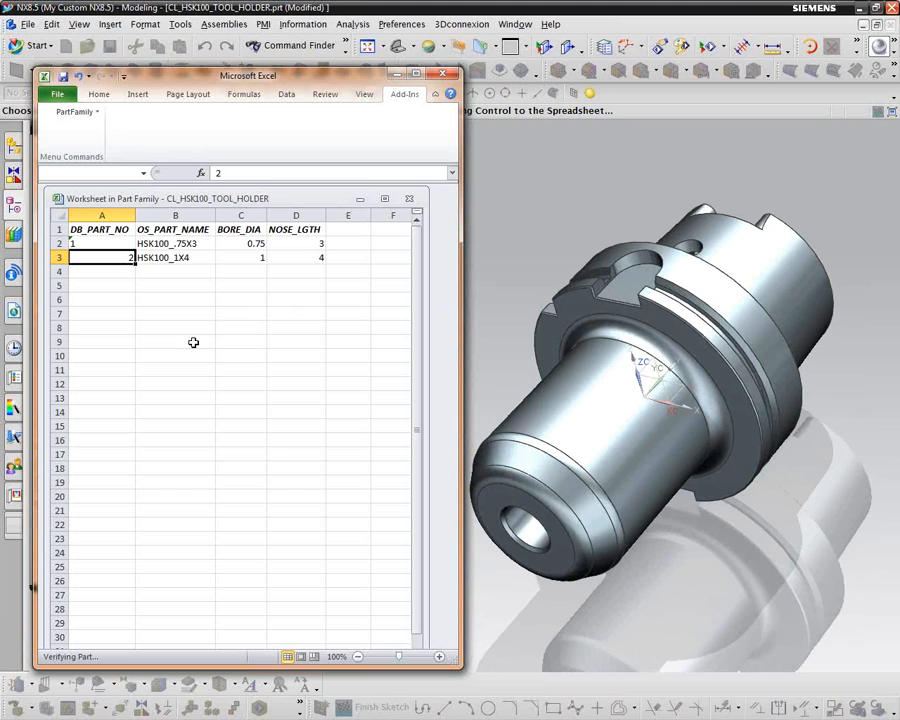
- Add a third family member in row 4 with part number 3, part name HSK100_.5X3, bore diameter 0.5 and nose length 3
left_click(112, 273)
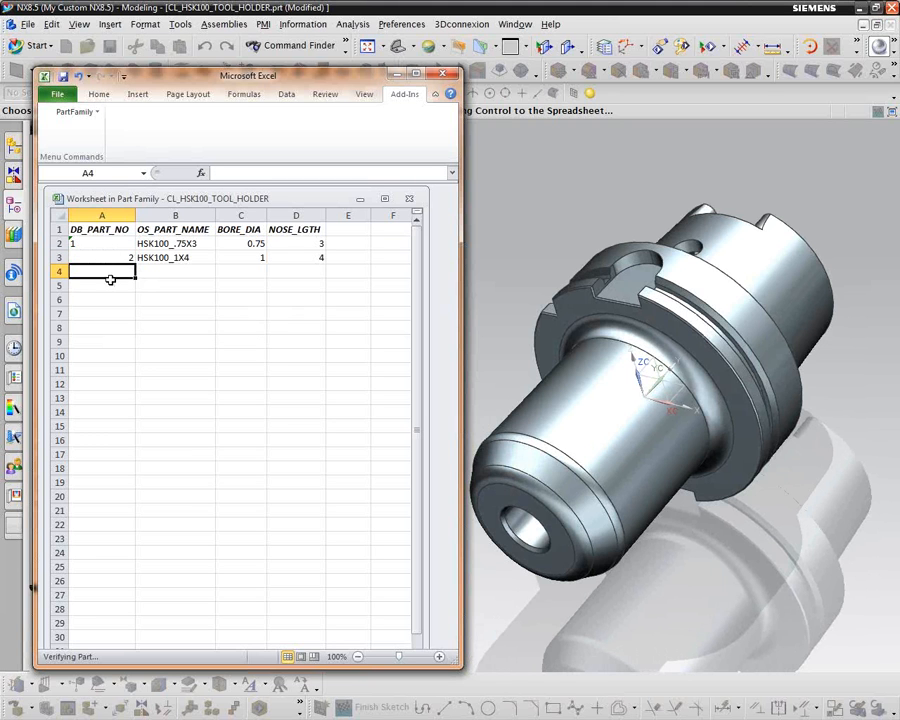
type("3")
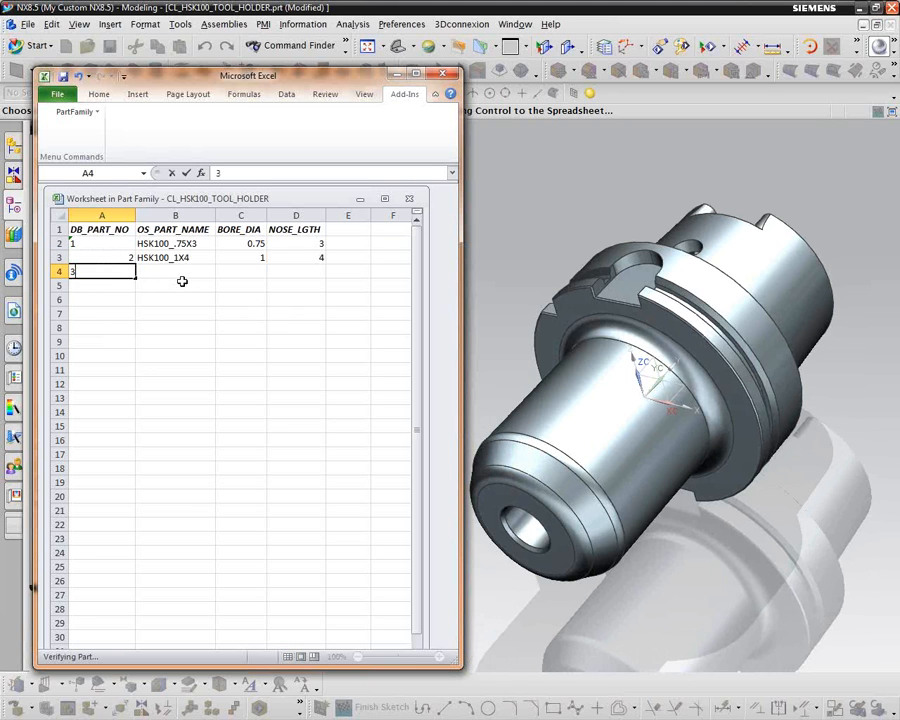
left_click(178, 272)
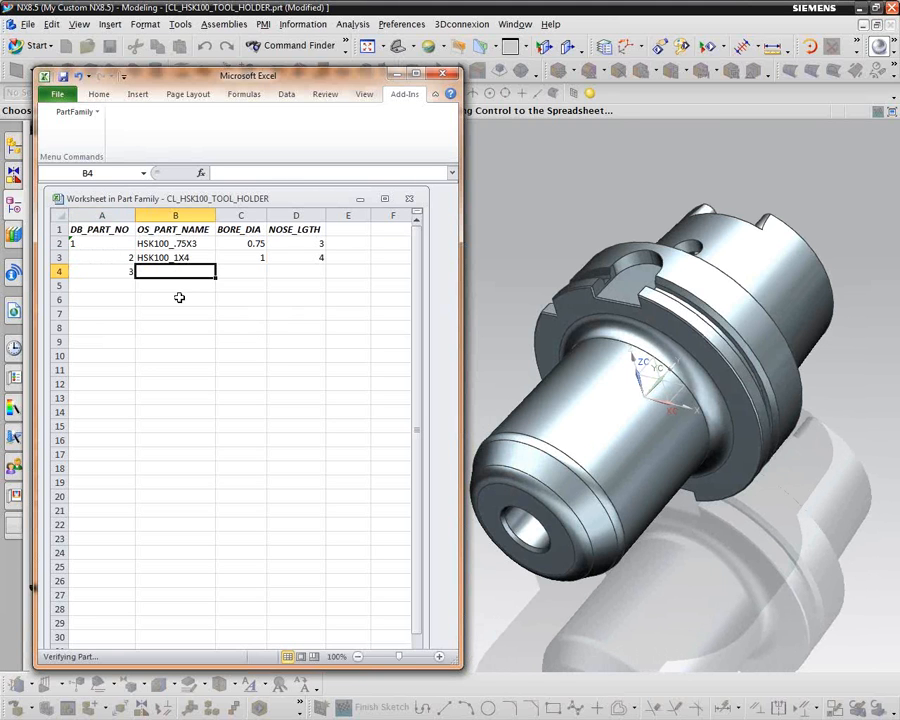
type("H")
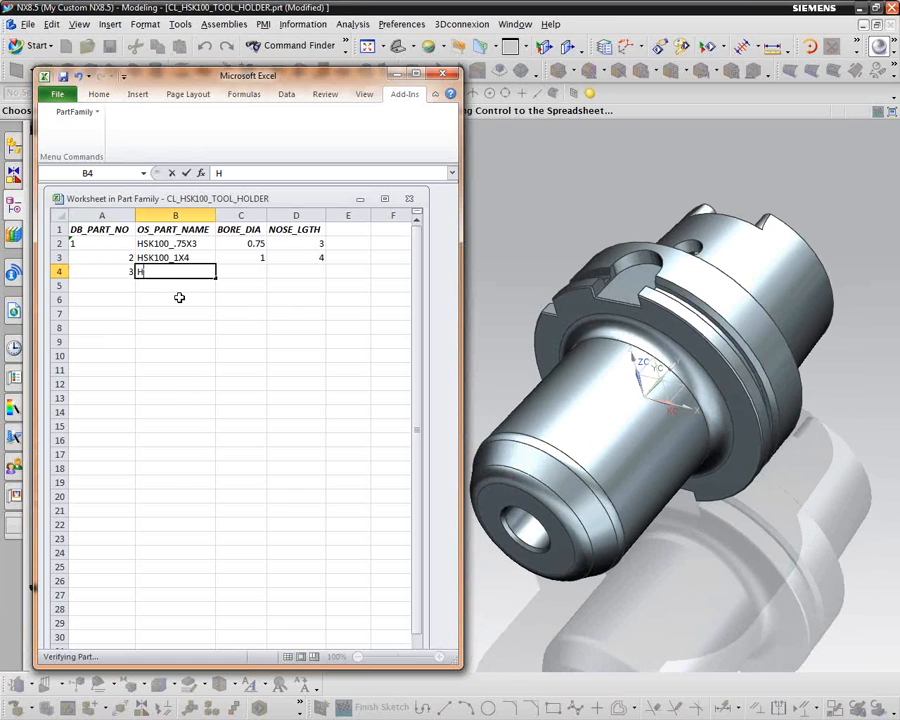
type("S")
type("K100_.")
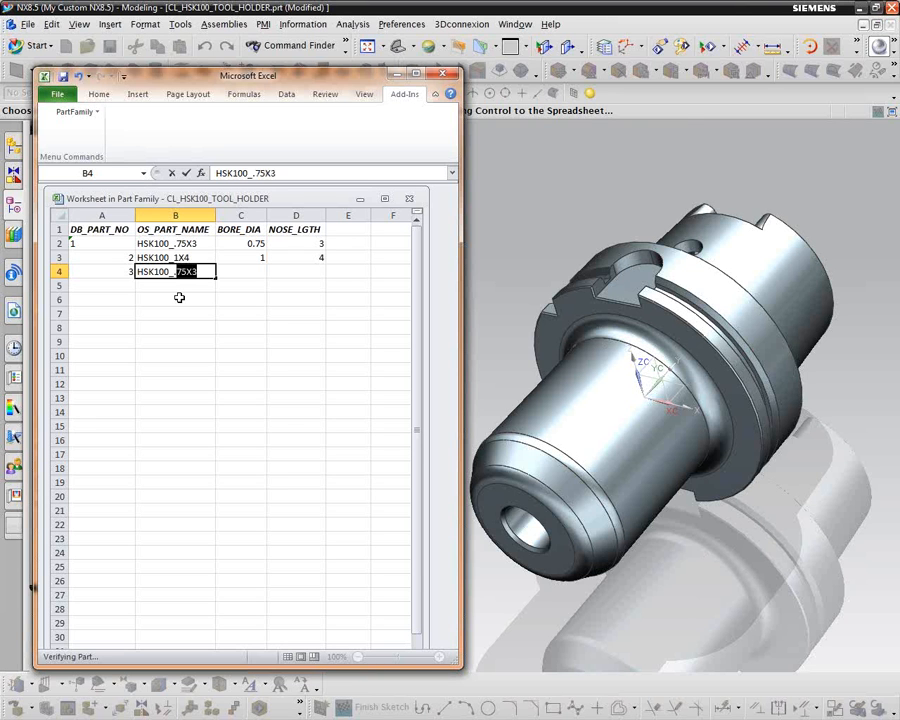
type("5X3")
key("Tab")
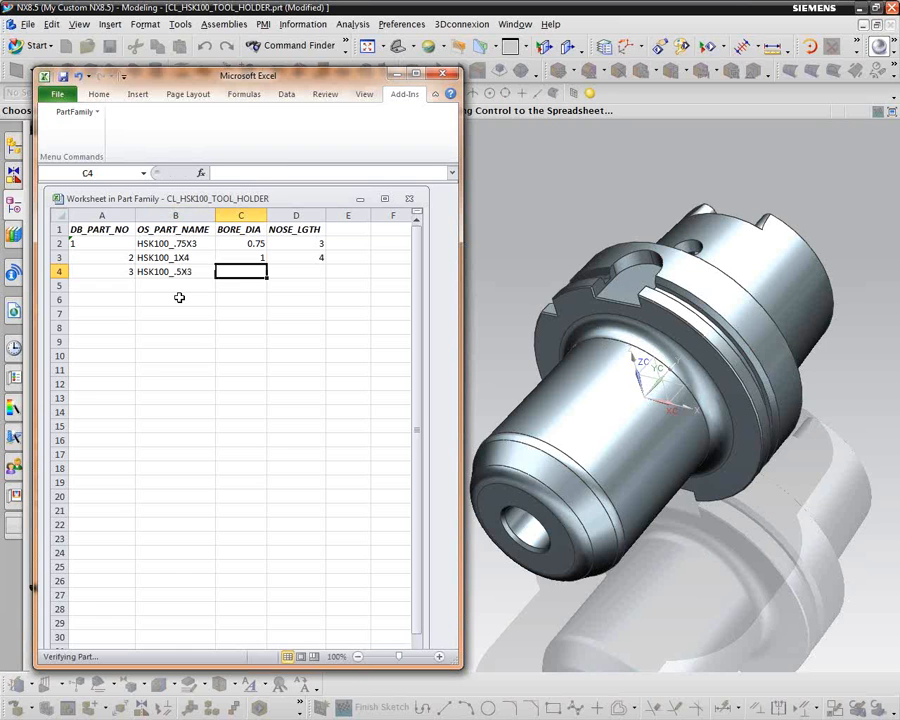
type(".5")
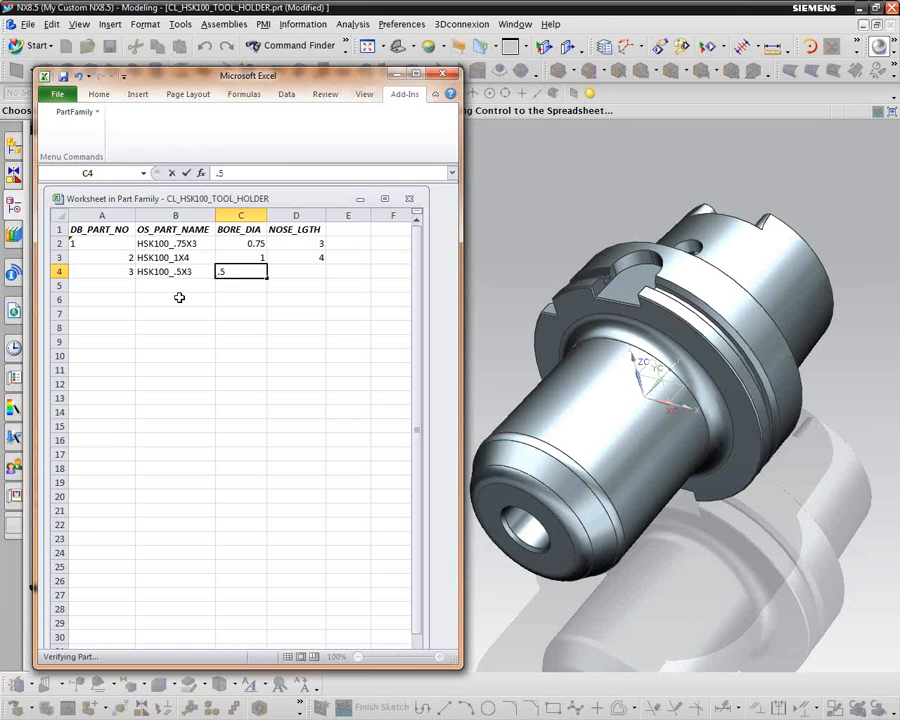
key("Tab")
type("3")
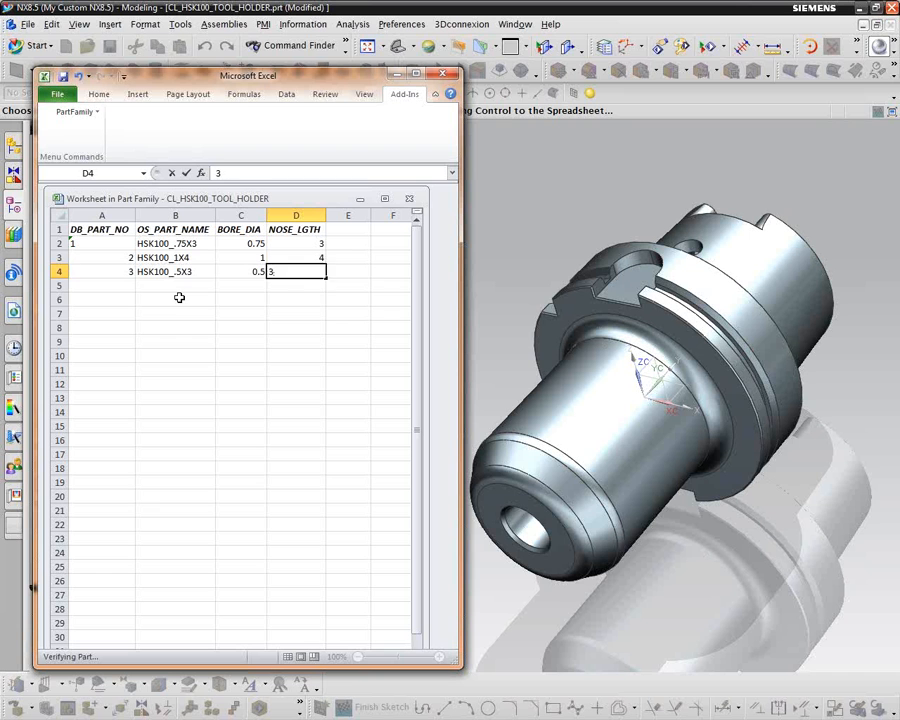
key("Return")
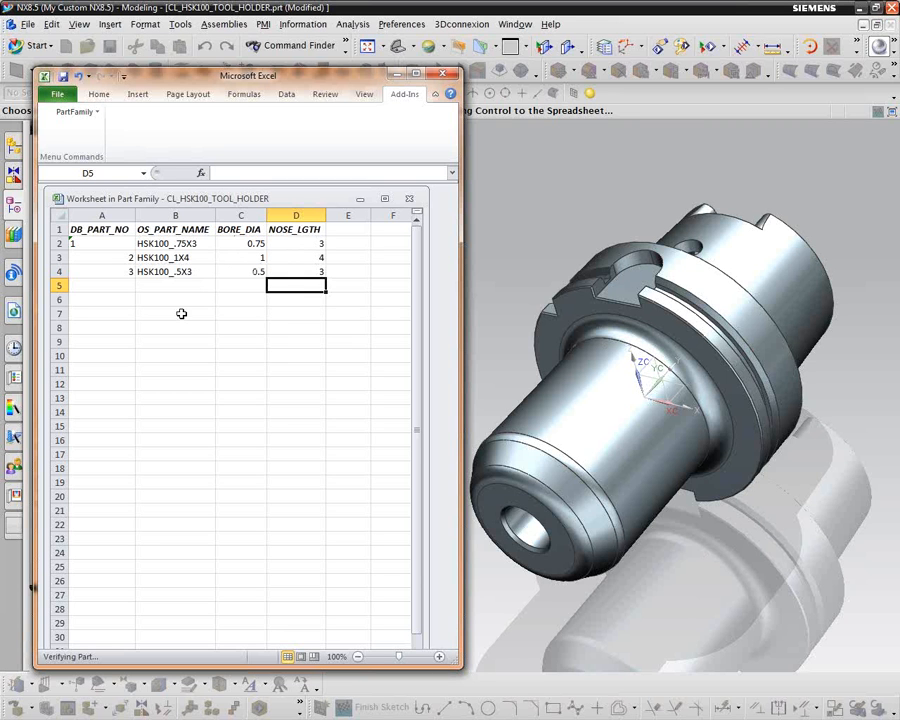
- Start a fourth family member in row 5 with part number 4 and OS_PART_NAME HSK100_.375X4
left_click(110, 297)
left_click(122, 285)
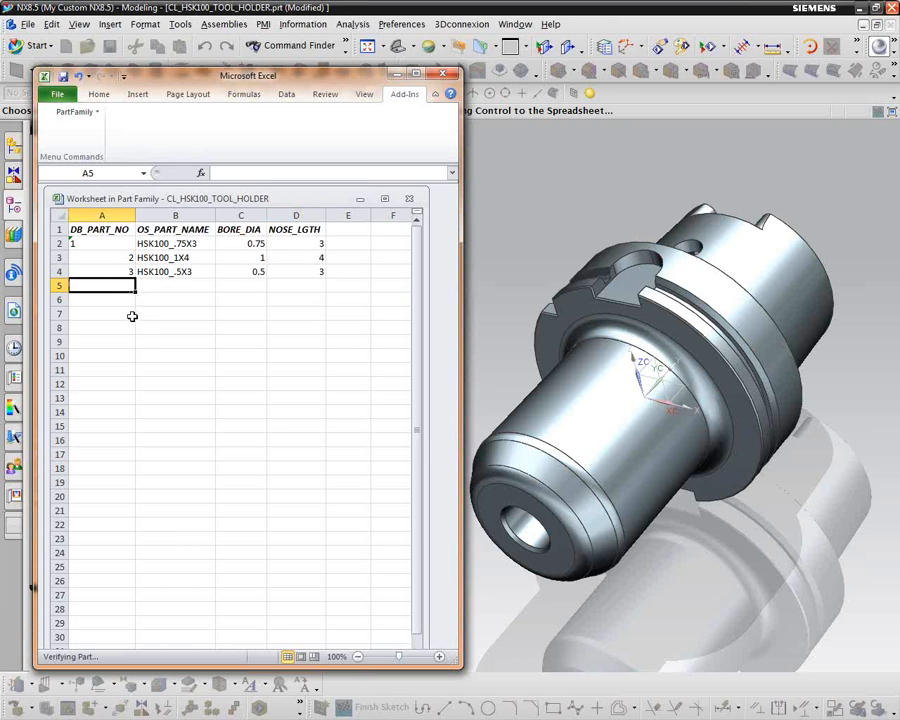
type("4")
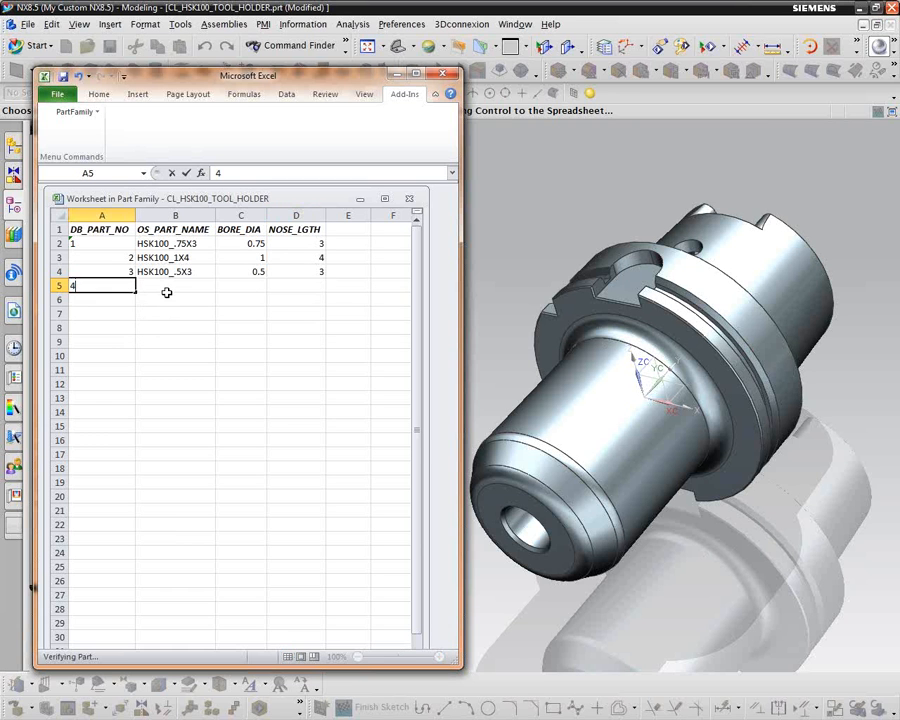
key("Tab")
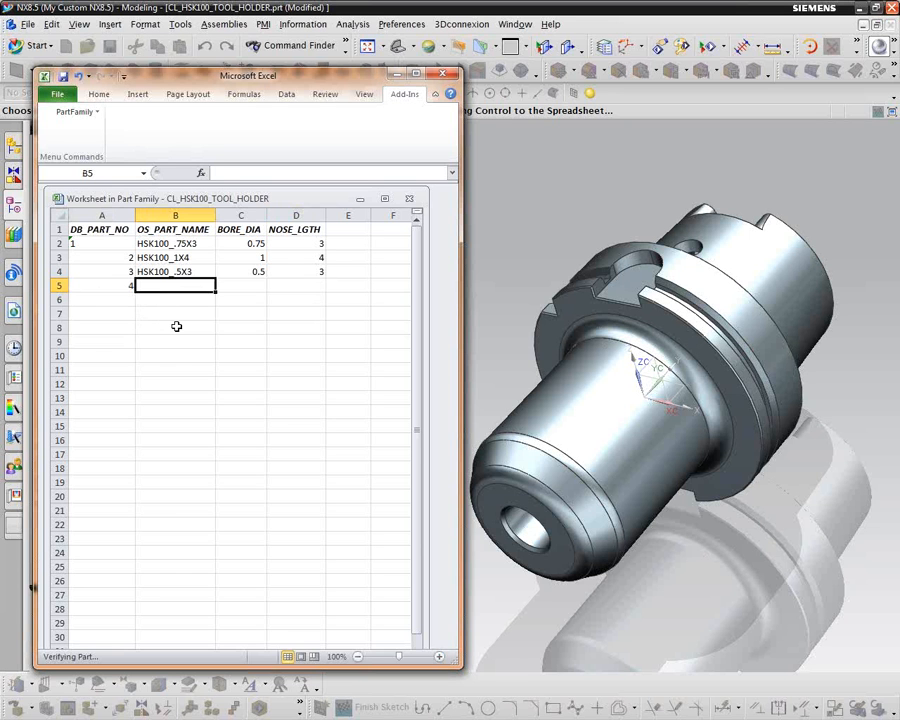
type("HSK")
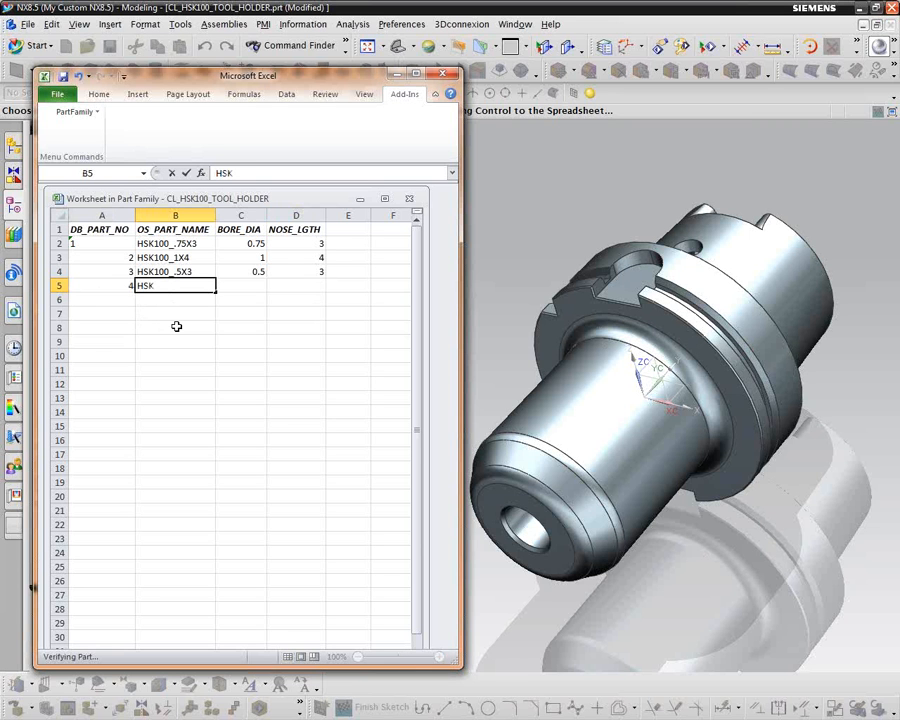
type("100_")
type(".375")
type("X4")
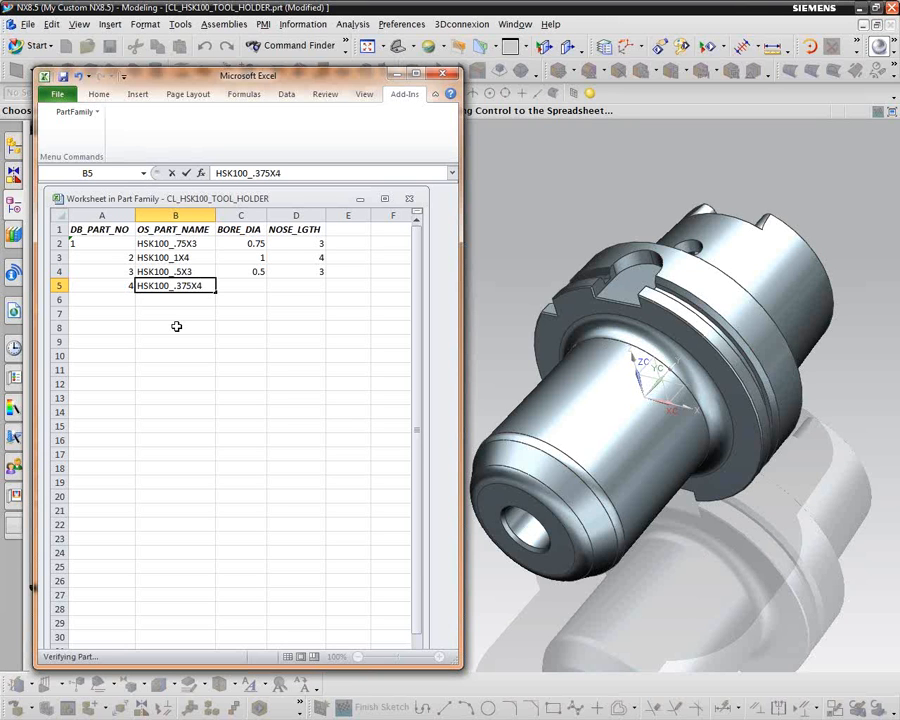
key("Tab")
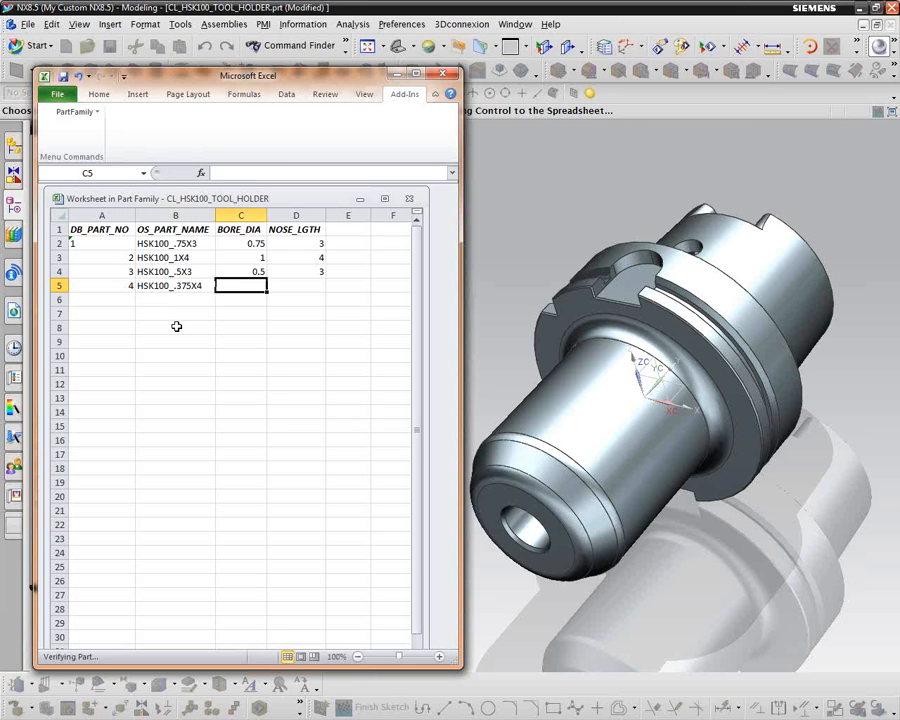
- Give the fourth family member a bore diameter of 0.375 and a nose length of 4
type(".375")
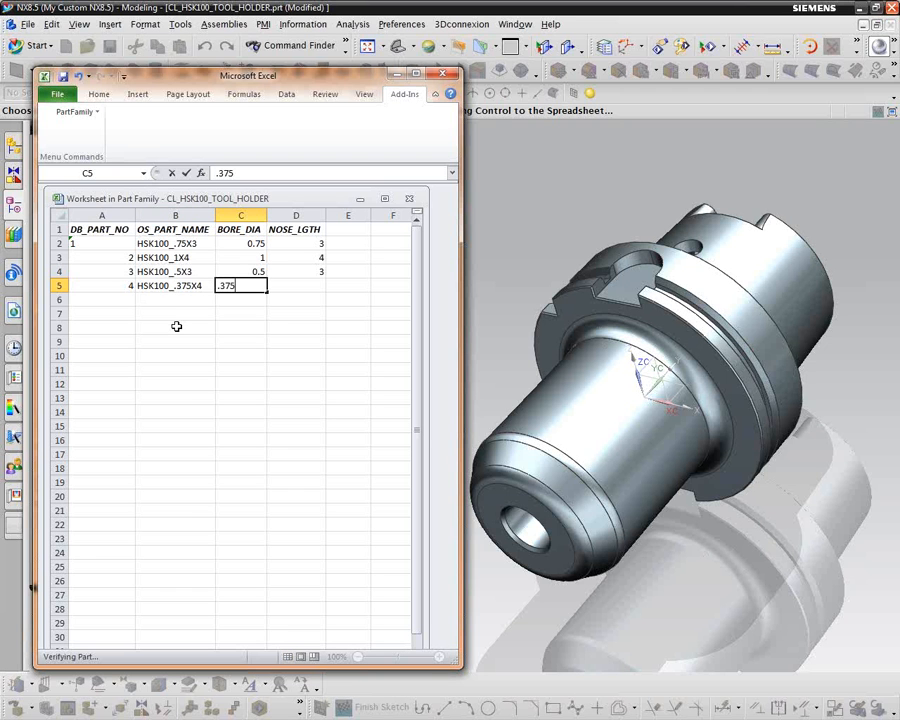
key("Tab")
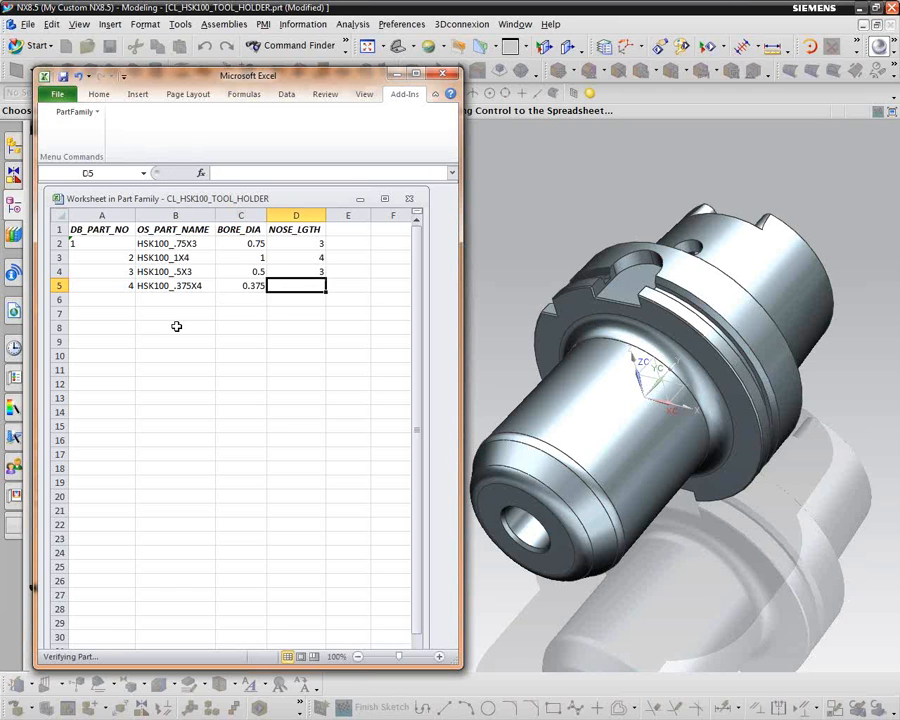
type("4")
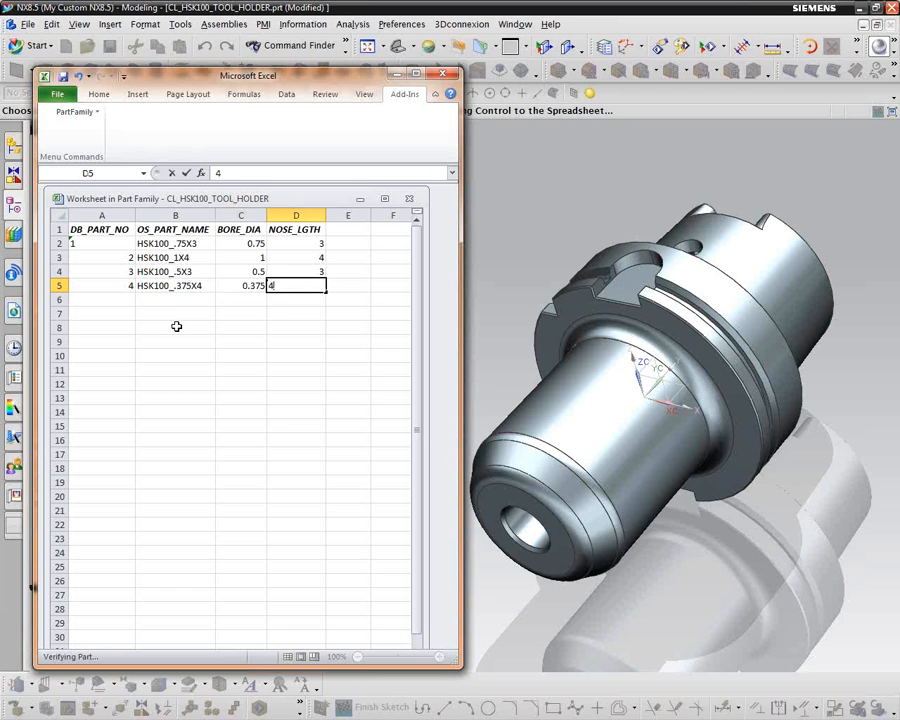
key("Return")
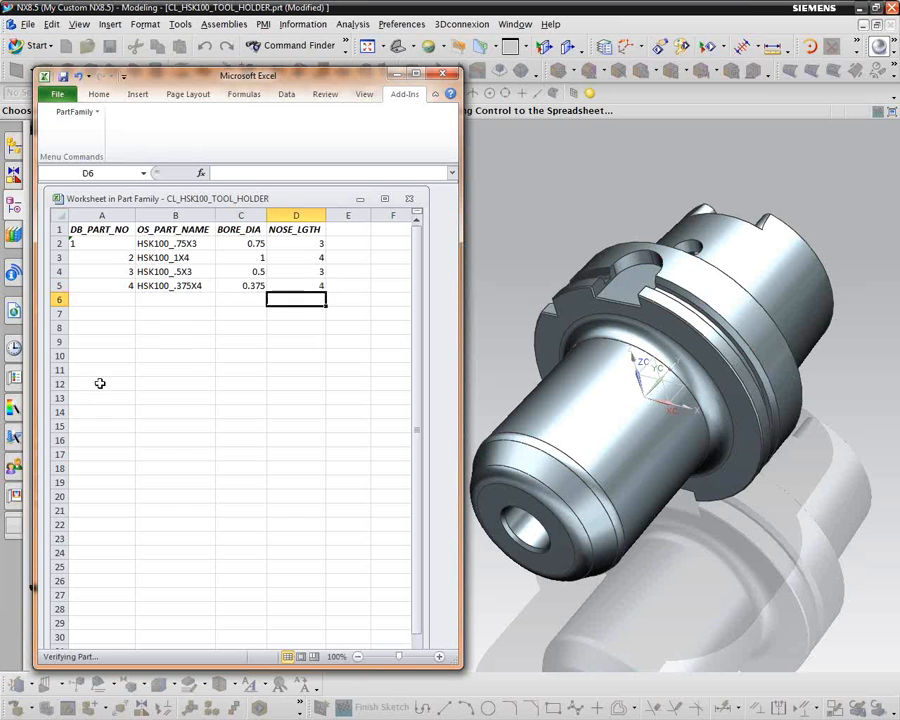
- Verify the HSK100_.375X4 family member on the model and return to the spreadsheet
left_click(108, 285)
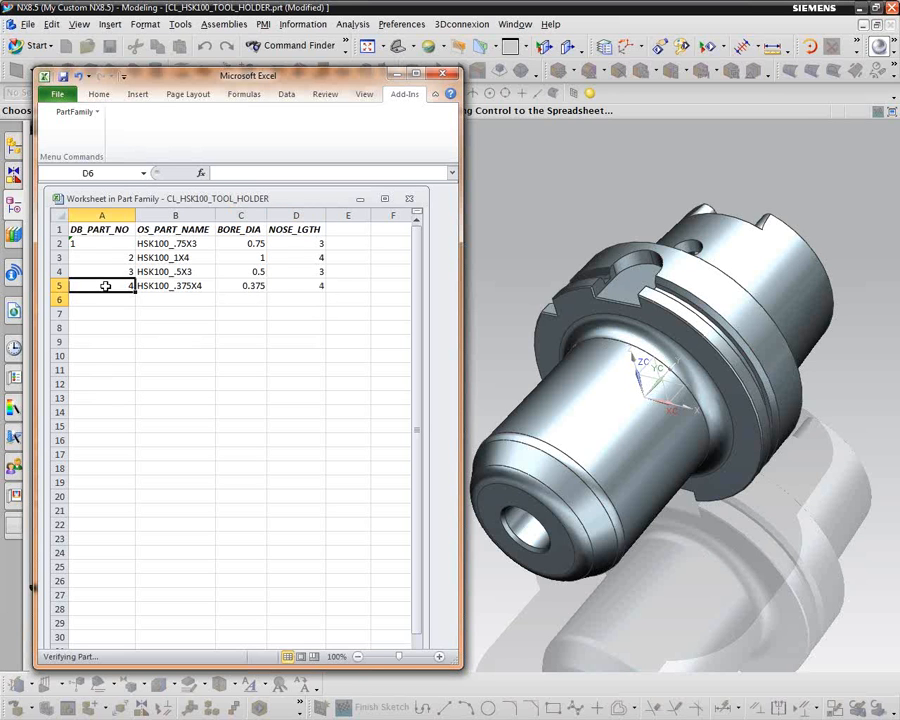
left_click(75, 111)
left_click(86, 130)
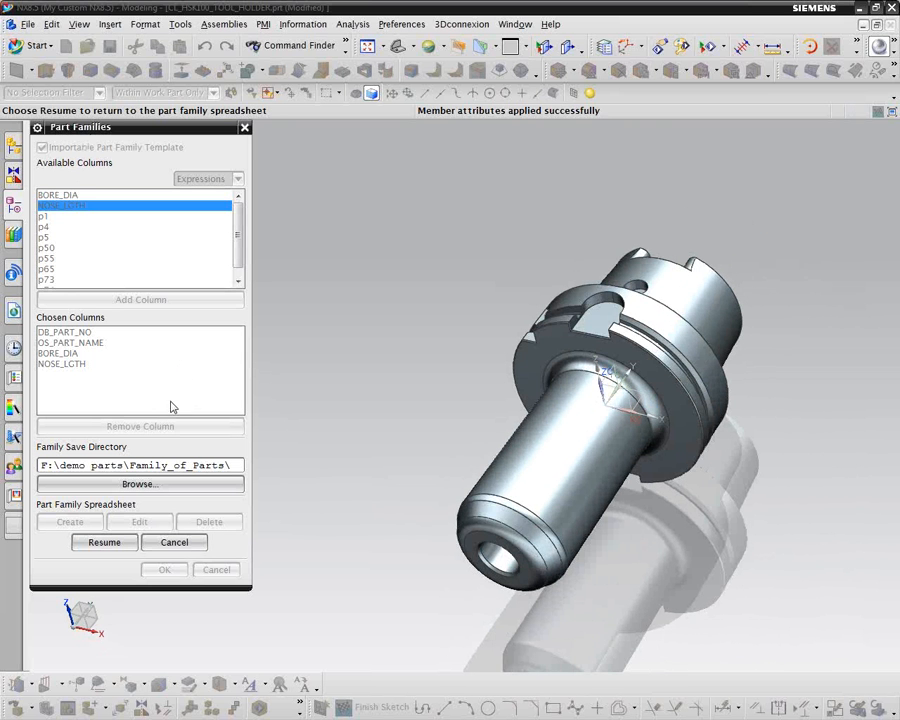
left_click(118, 542)
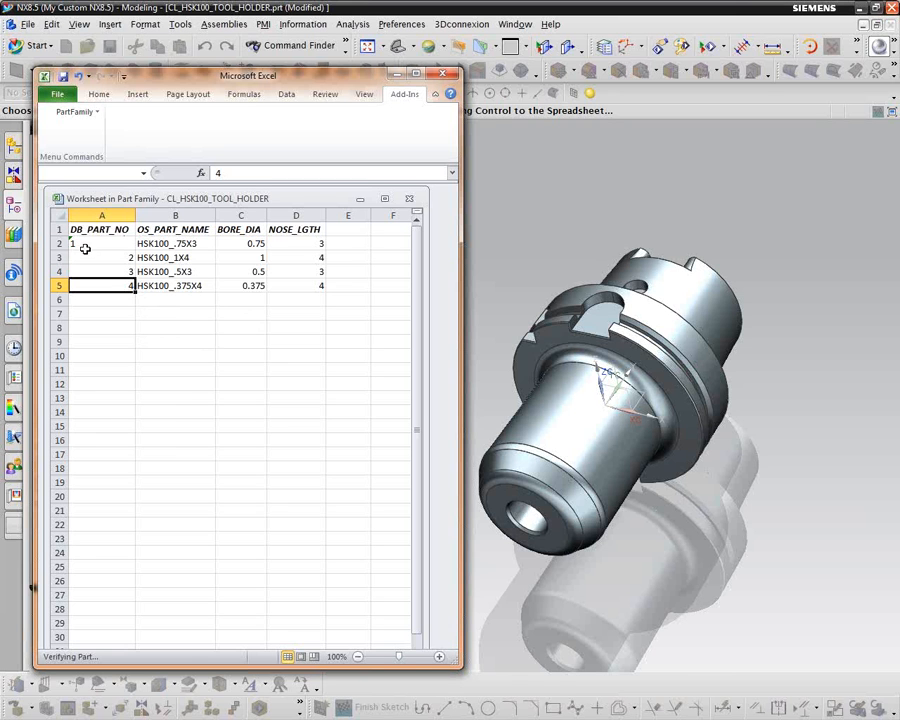
- Create the member parts for all four family rows, 2 to 5, and close the creation report
left_click_drag(84, 244, 293, 288)
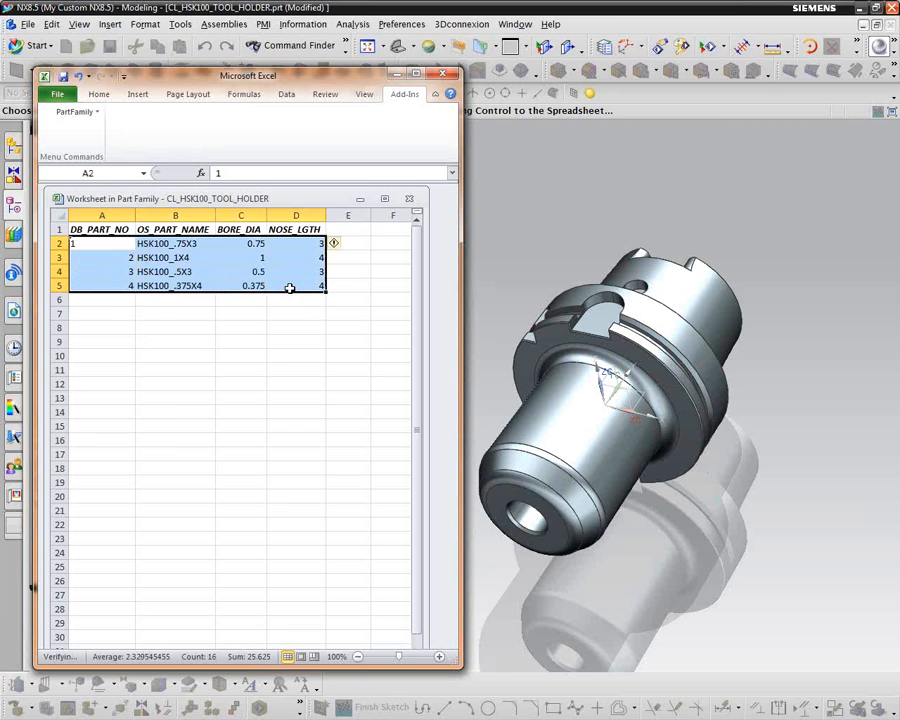
left_click(96, 113)
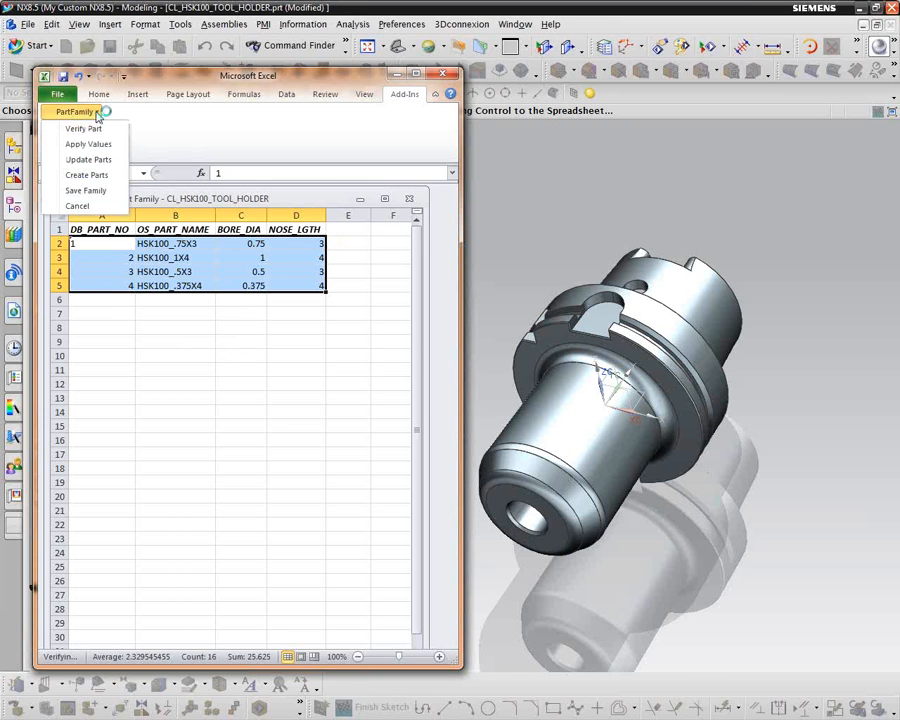
left_click(83, 176)
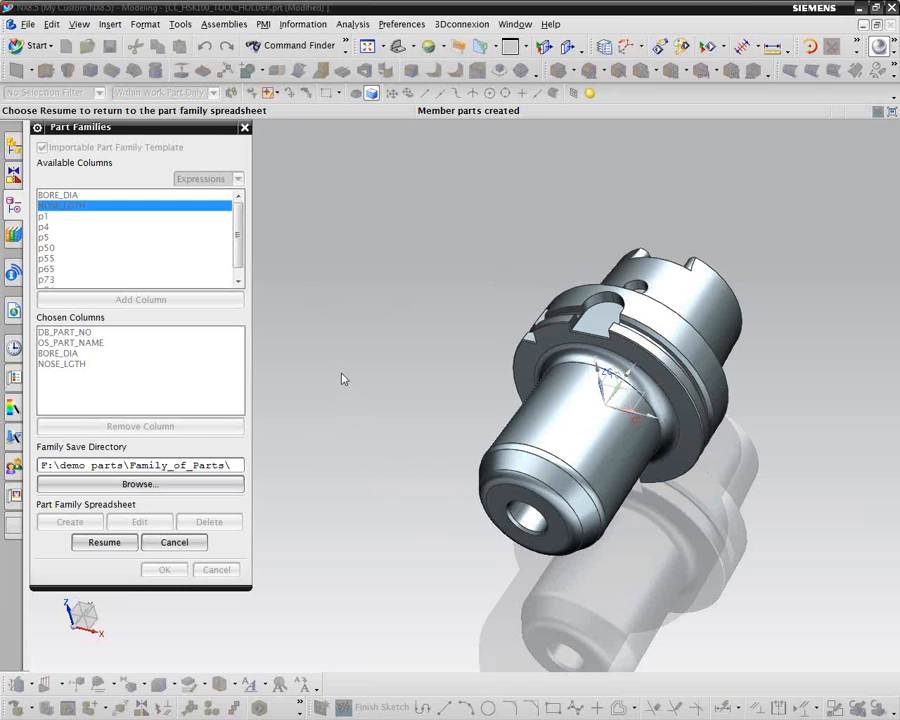
left_click(106, 543)
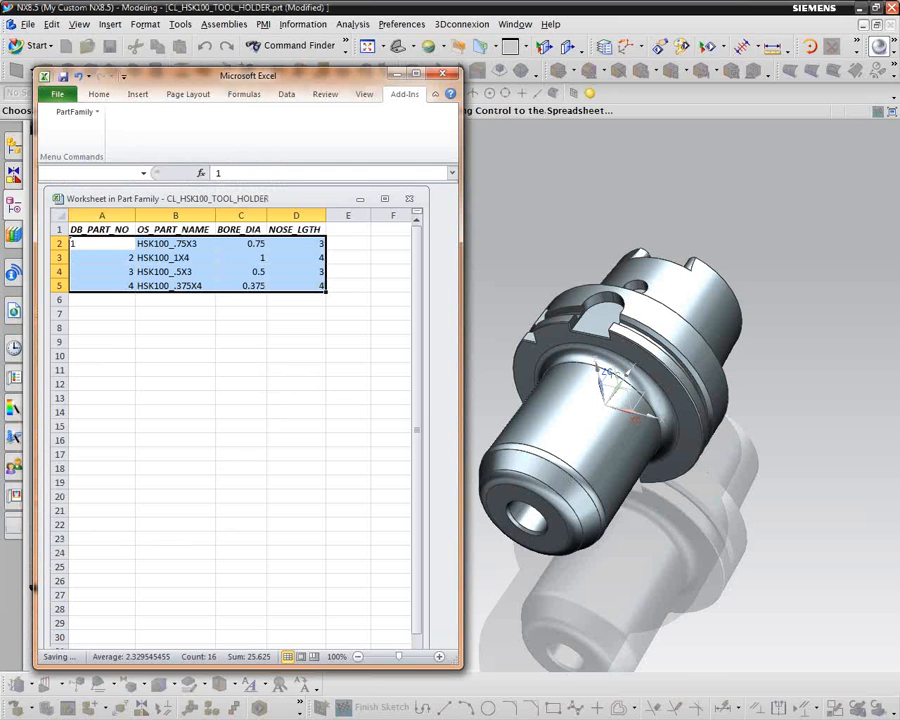
left_click_drag(0, 108, 391, 94)
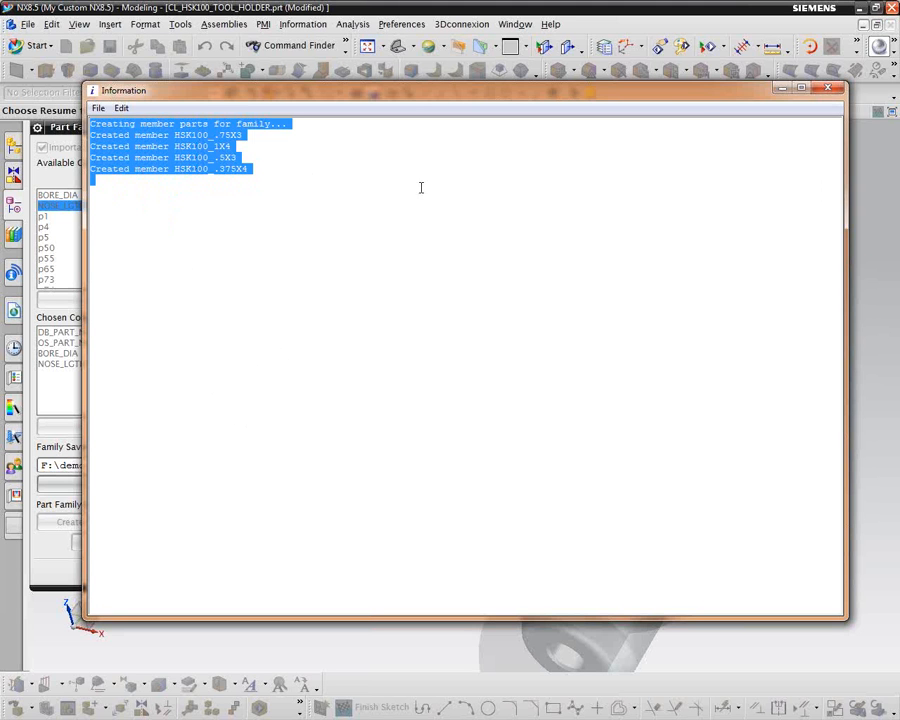
left_click(828, 91)
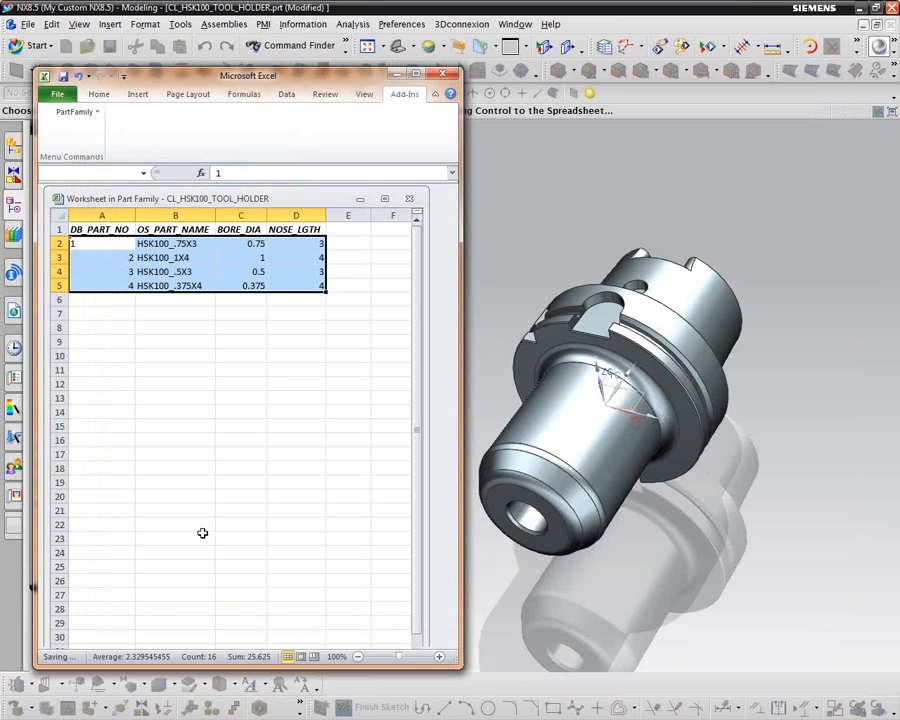
- Save the part family from the spreadsheet and accept the Part Families settings
left_click(80, 112)
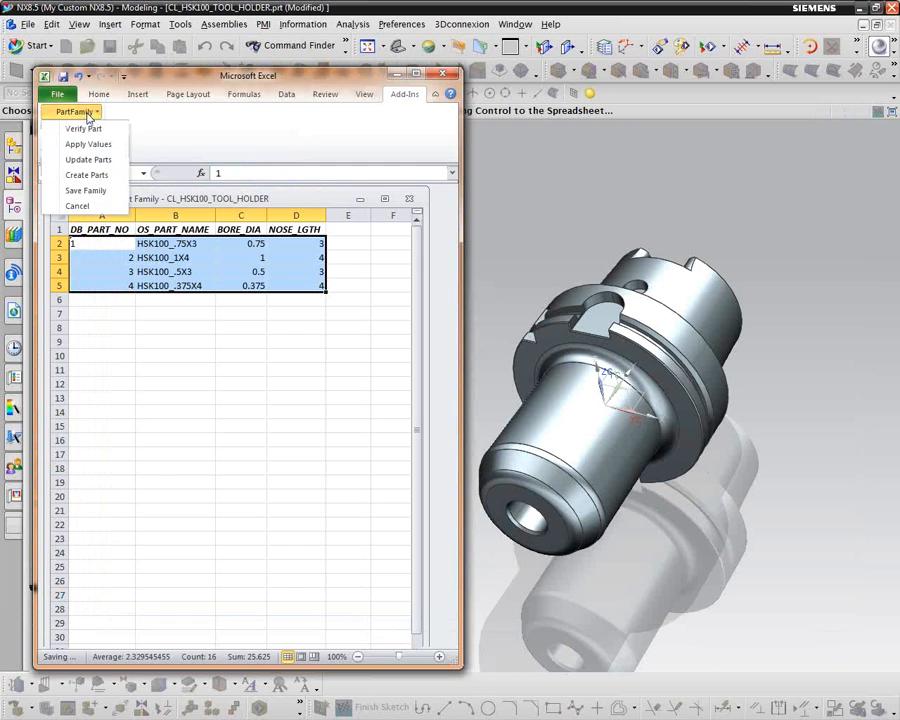
left_click(78, 191)
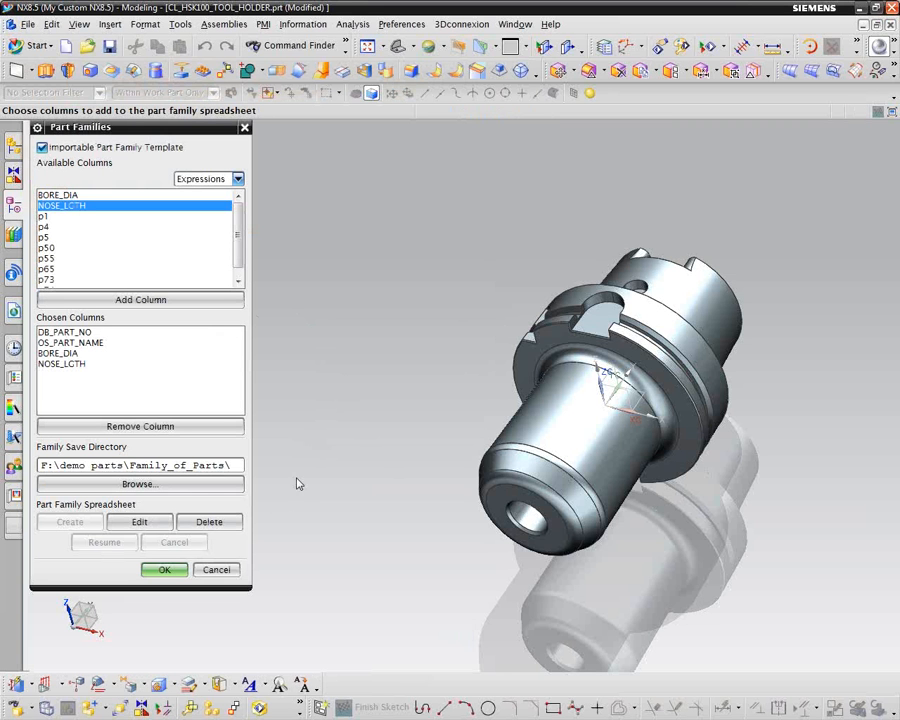
left_click(166, 570)
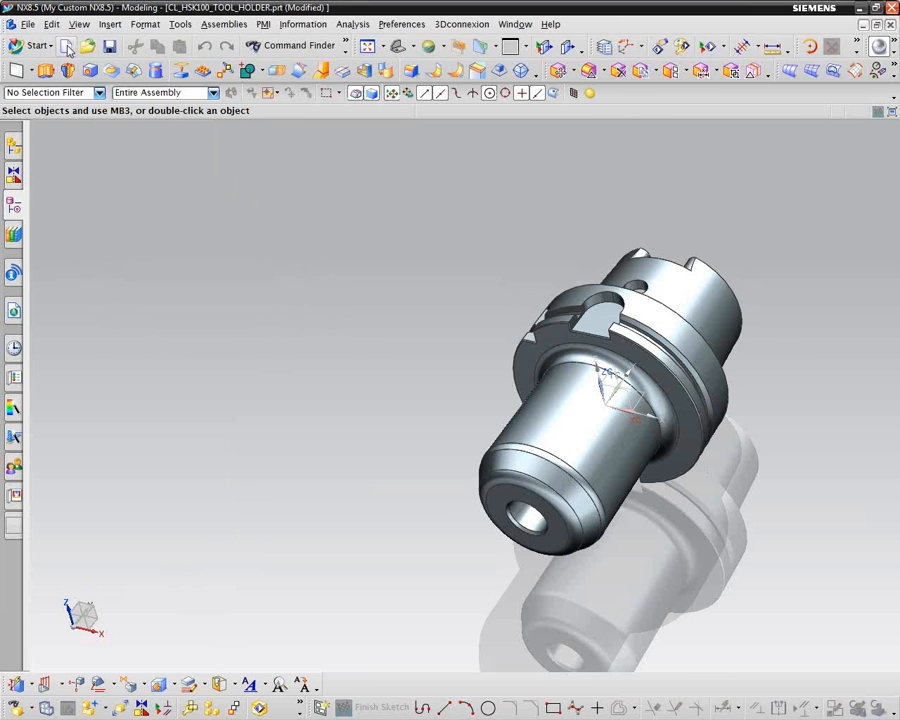
- Create a new assembly file in inches named tool_assm in the Family_of_Parts folder
left_click(66, 47)
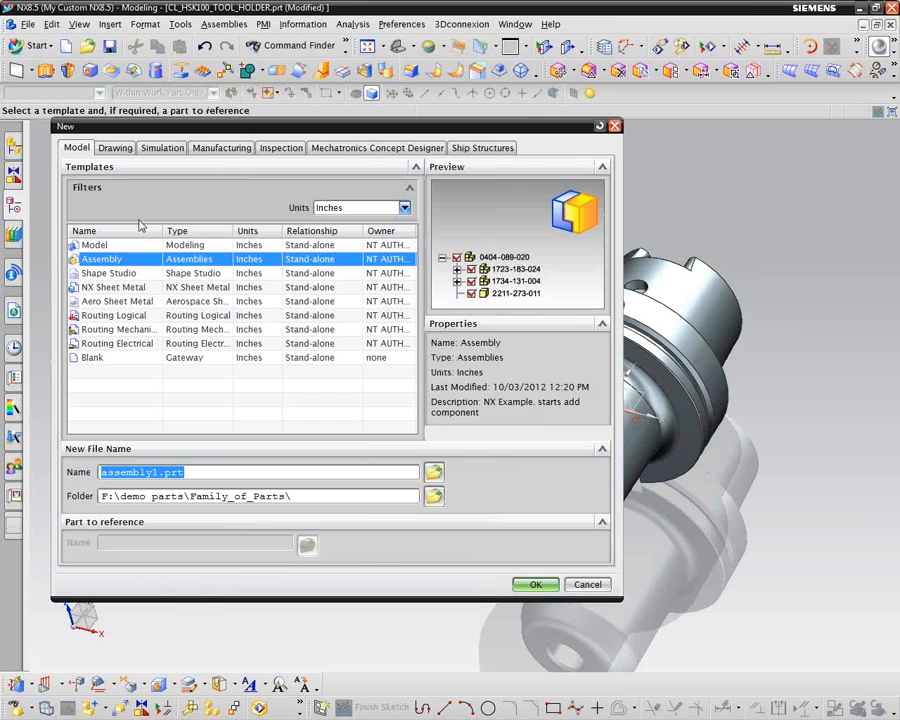
double_click(160, 472)
type("TOOL")
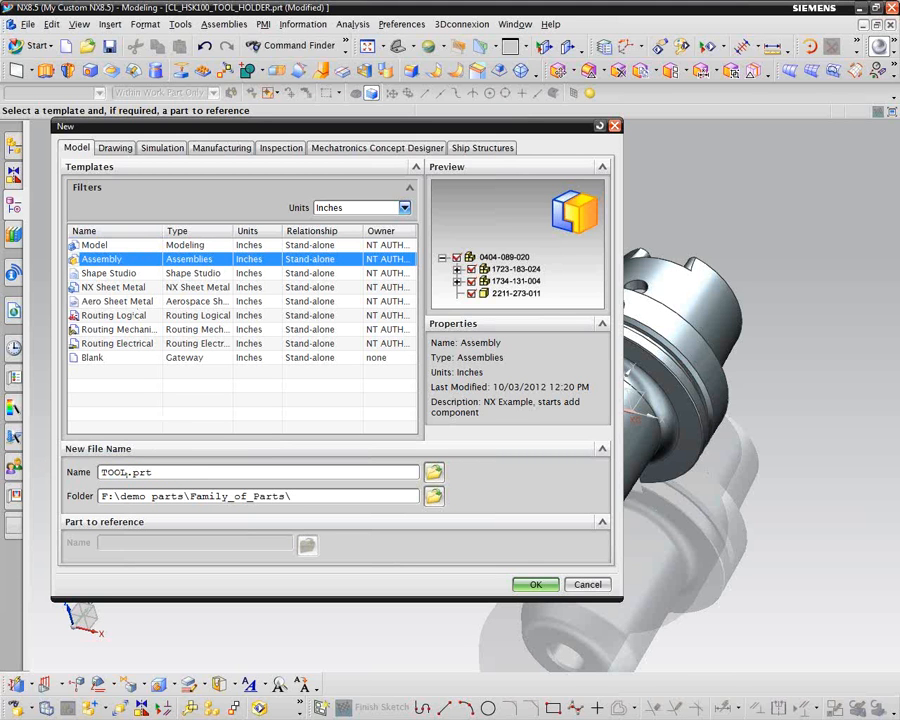
key("BackSpace")
key("BackSpace")
key("BackSpace")
key("BackSpace")
type("tool_assm")
left_click(536, 585)
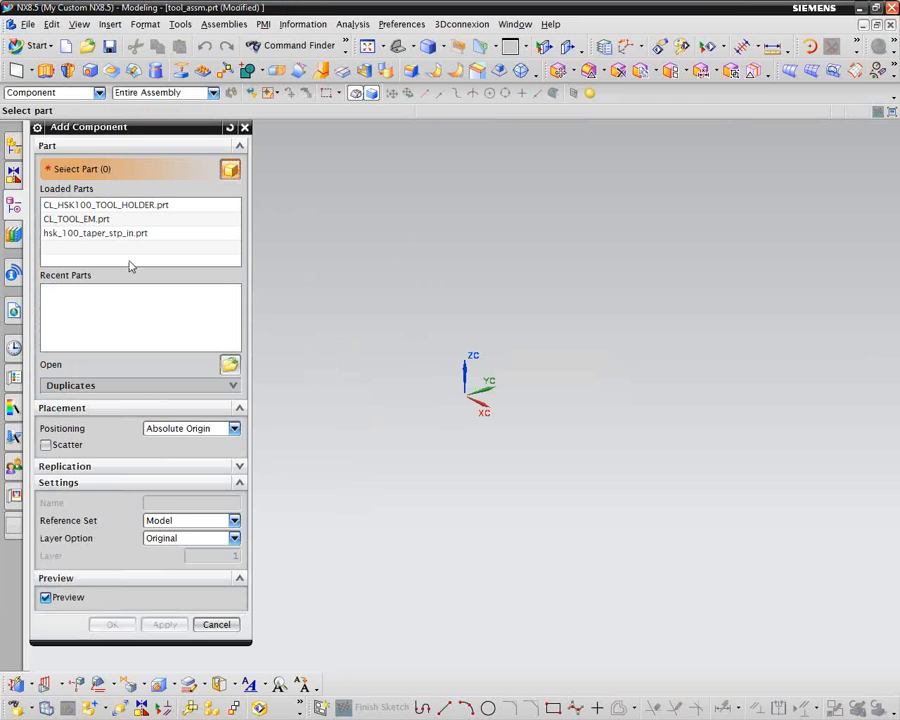
- Add the HSK100_.75X3 member of the CL_HSK100_TOOL_HOLDER family to the assembly at the absolute origin
left_click(72, 205)
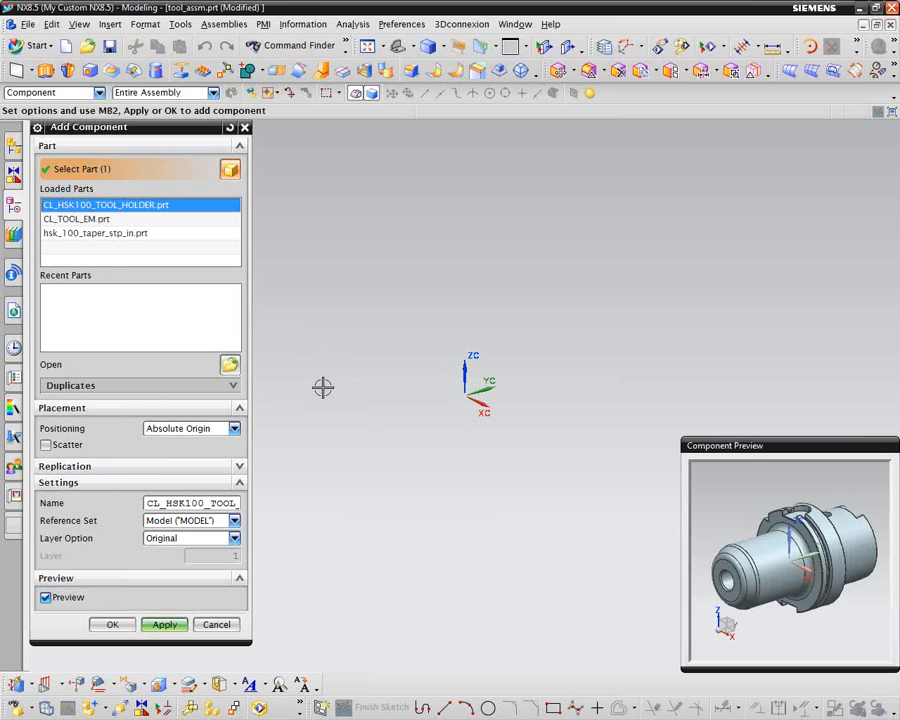
left_click(240, 466)
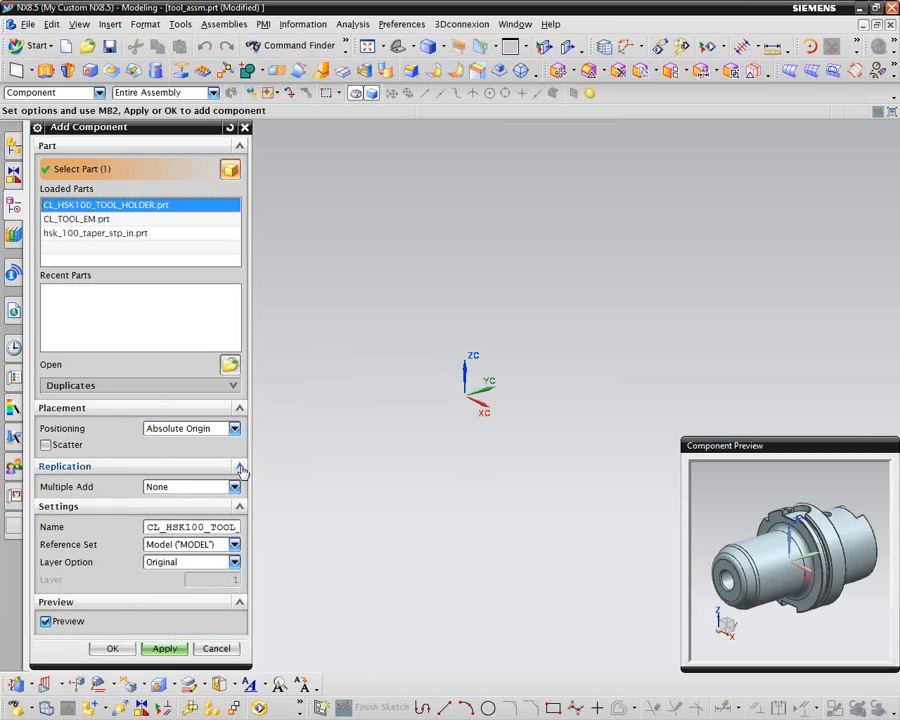
left_click(240, 466)
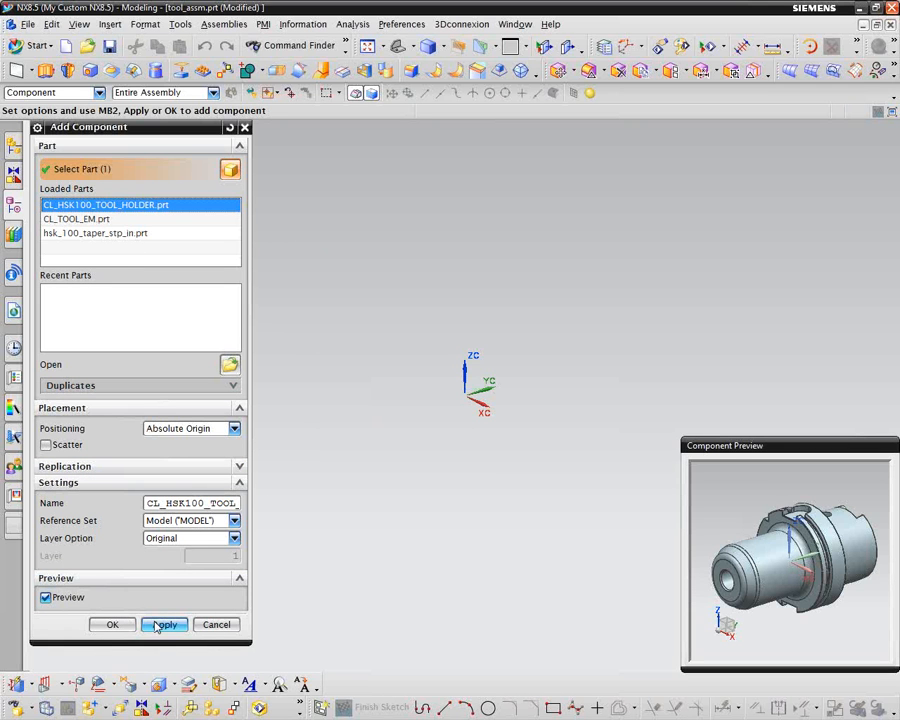
left_click(114, 625)
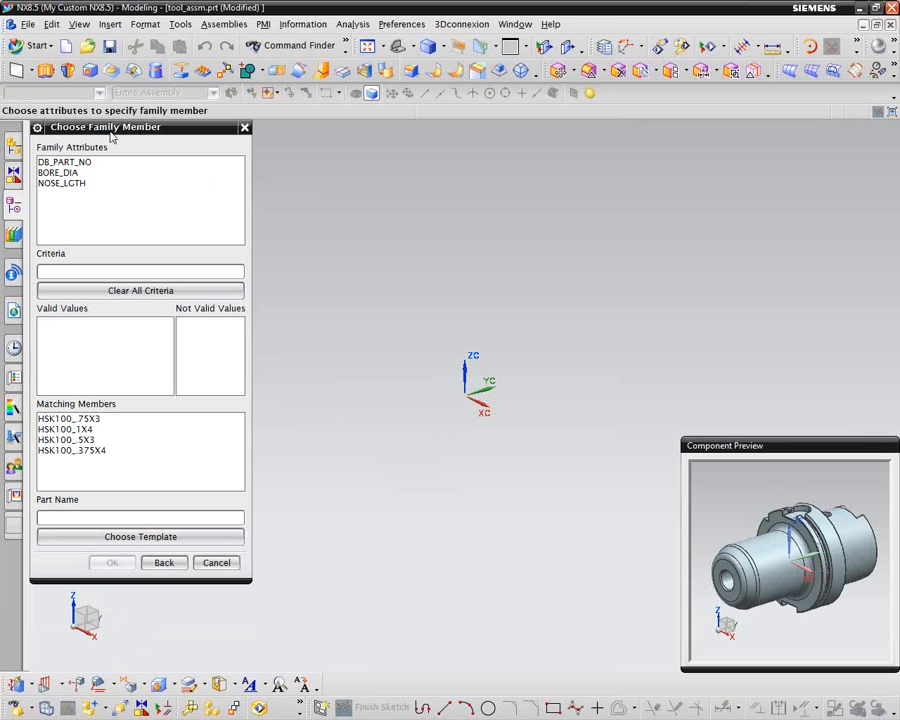
left_click(57, 420)
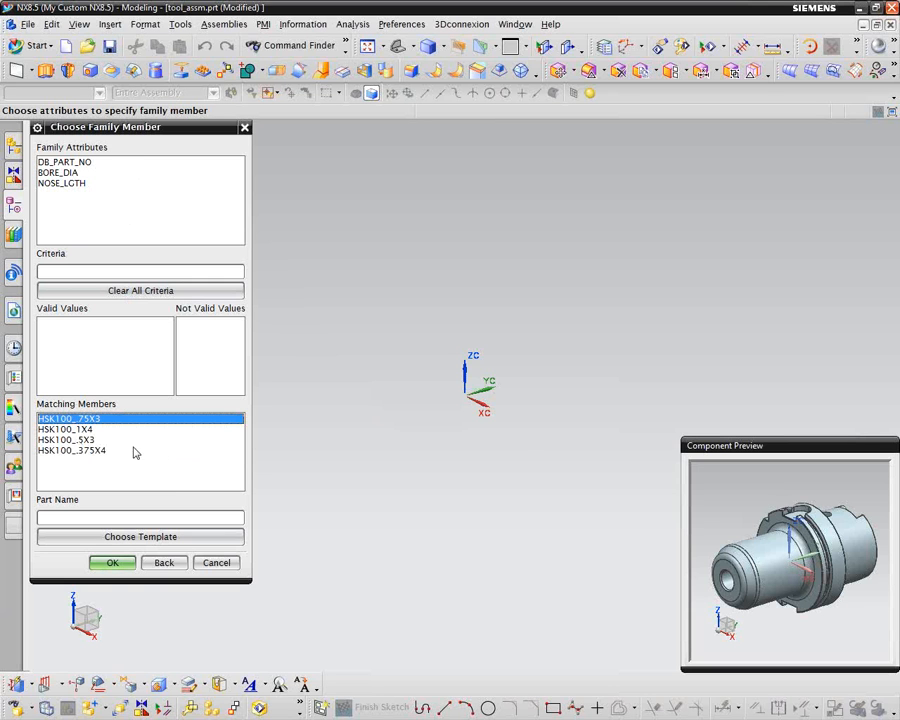
left_click(113, 563)
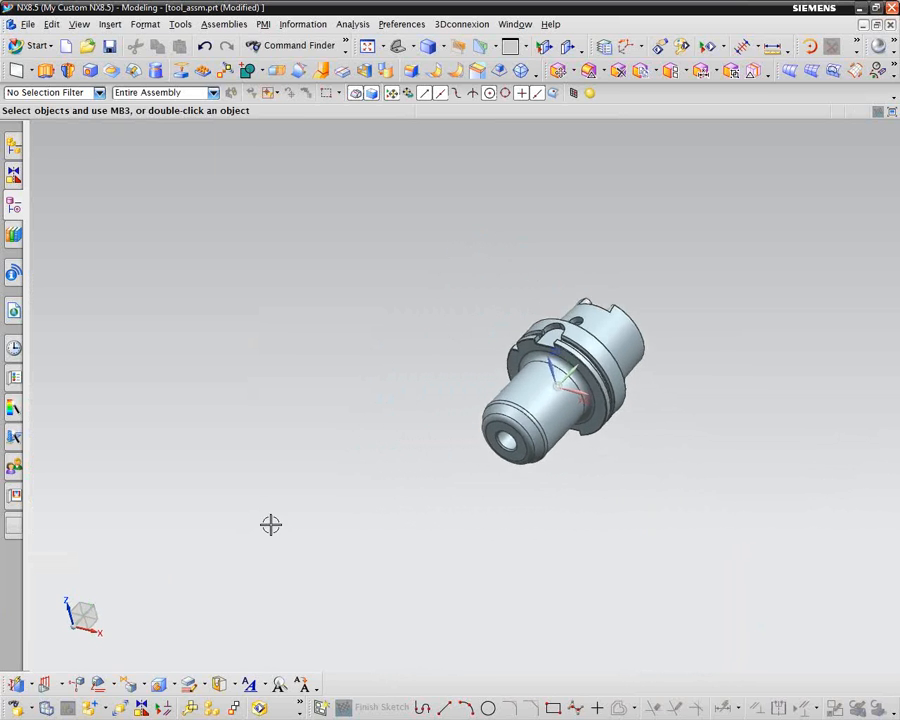
- Add the HSK100_.5X3 member of the CL_HSK100_TOOL_HOLDER family to the assembly at the absolute origin
left_click(13, 143)
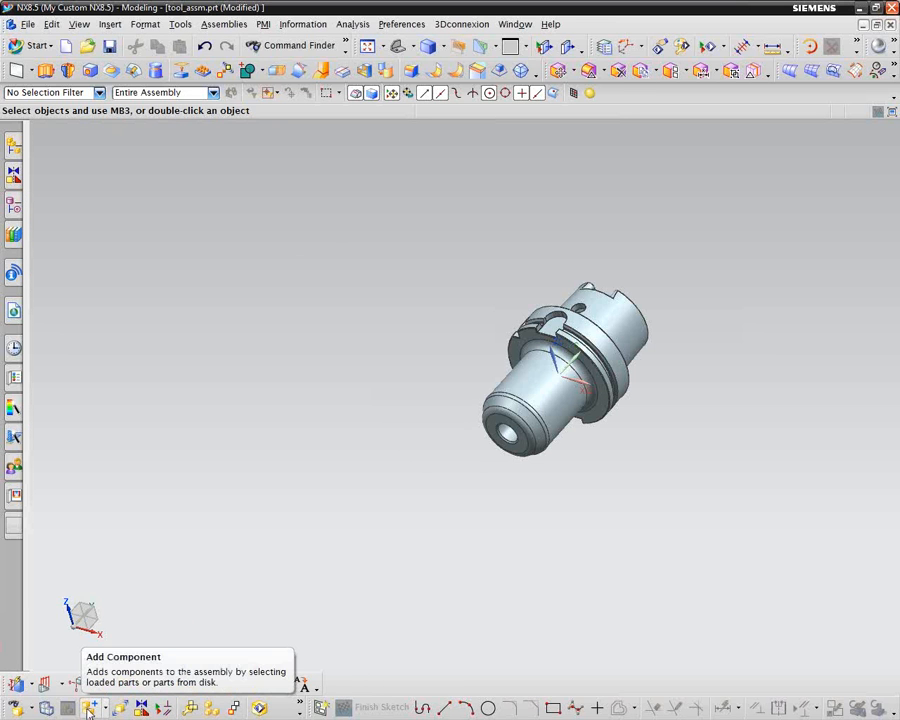
left_click(89, 709)
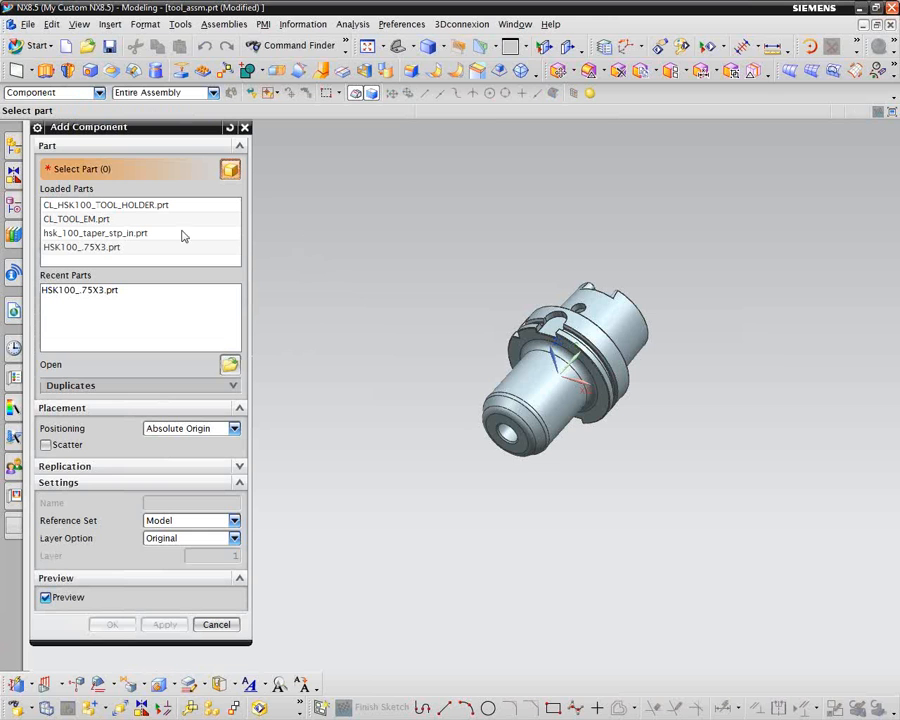
left_click(90, 205)
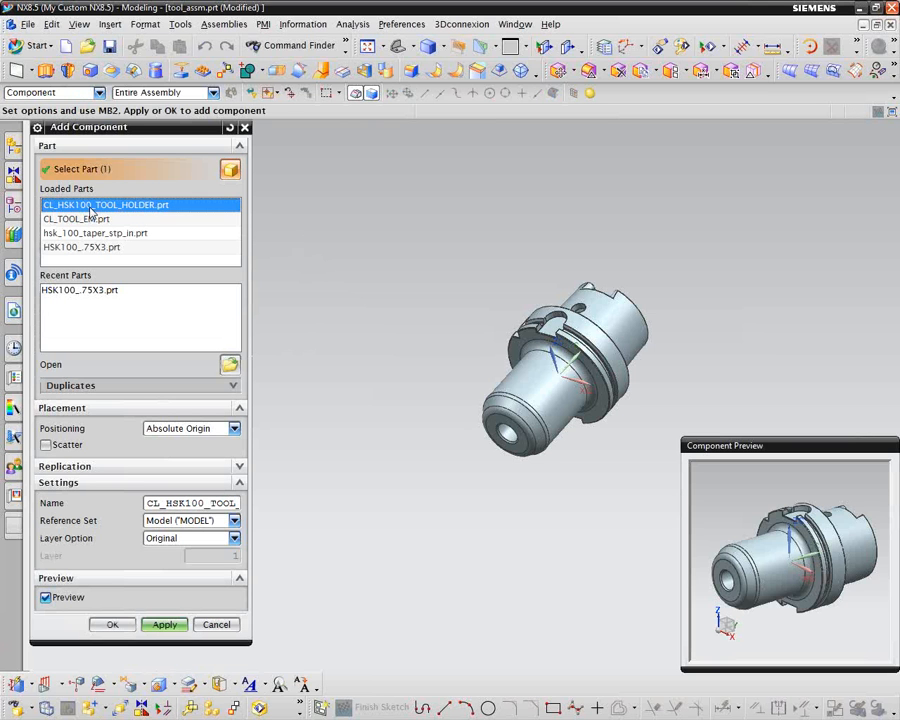
left_click(113, 625)
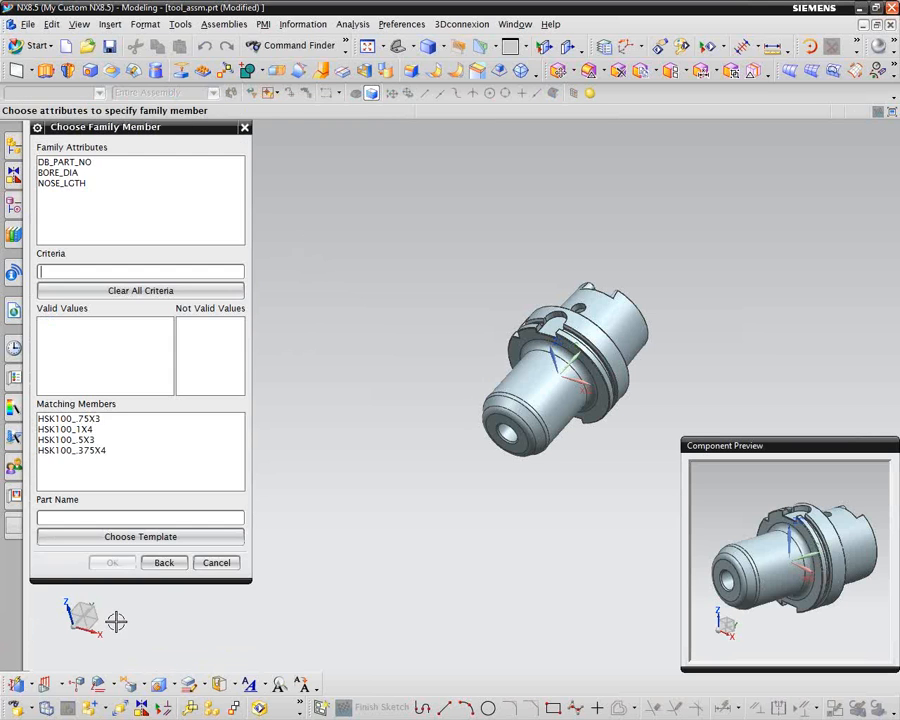
left_click(64, 440)
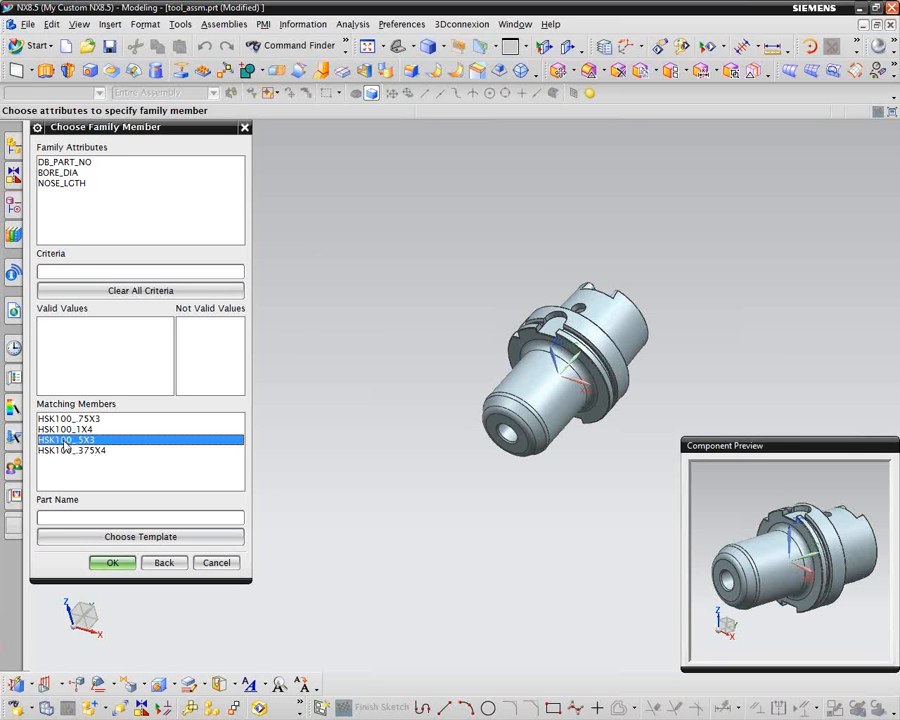
left_click(122, 565)
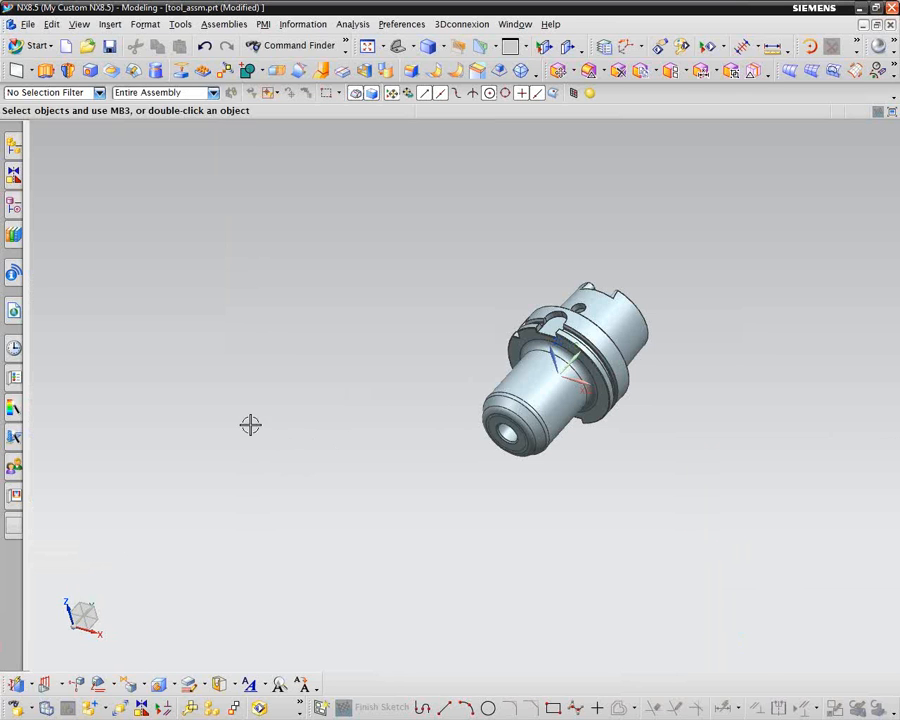
- Compare the two tool holder components by showing each one alone, ending with HSK100_.75X3 shown and HSK100_.5X3 hidden
left_click(14, 146)
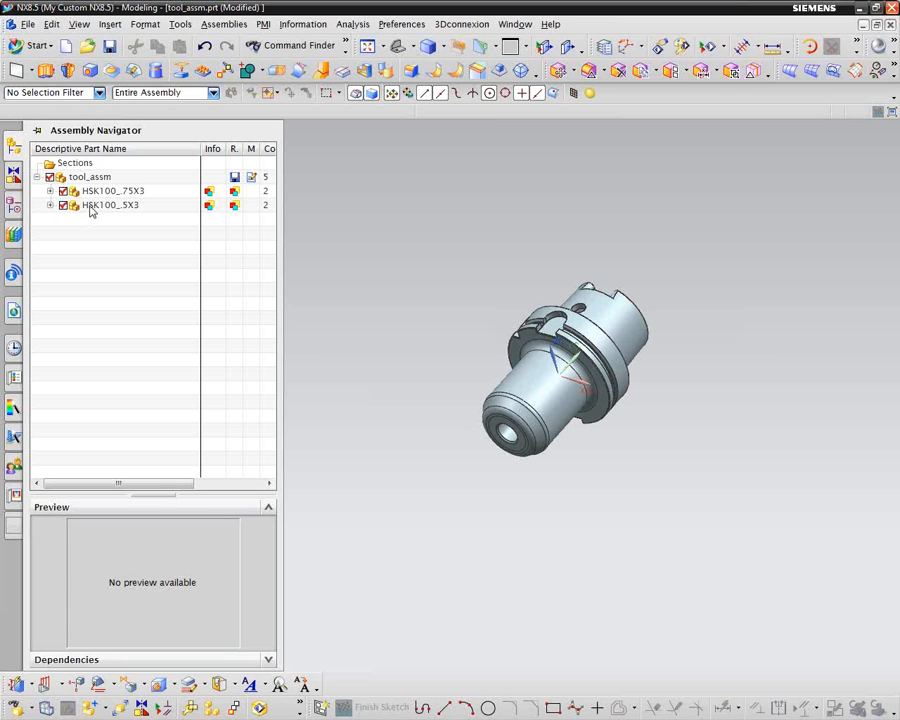
left_click(63, 191)
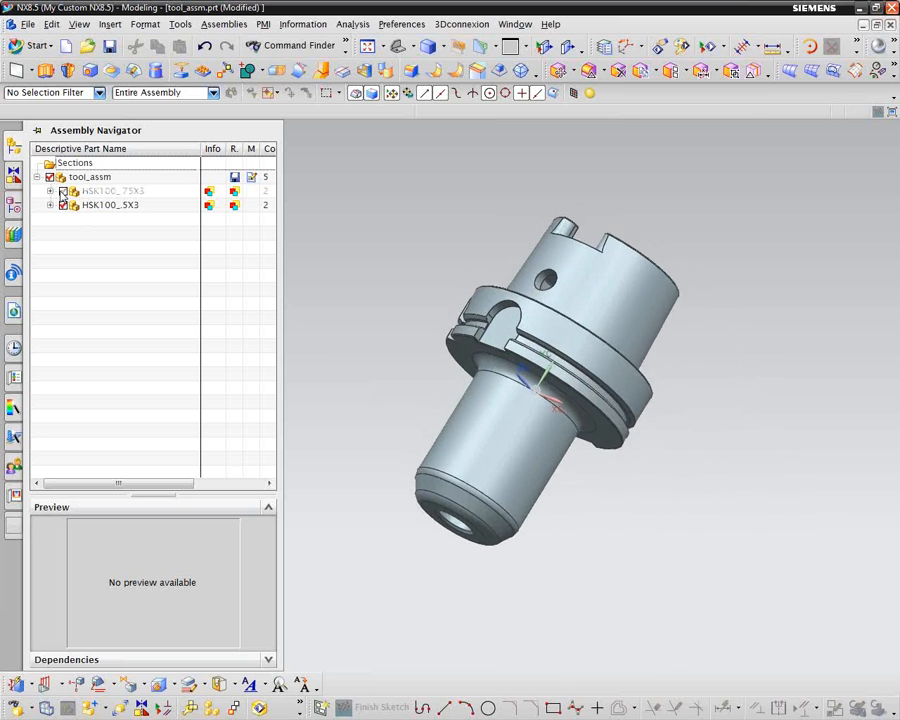
left_click(63, 205)
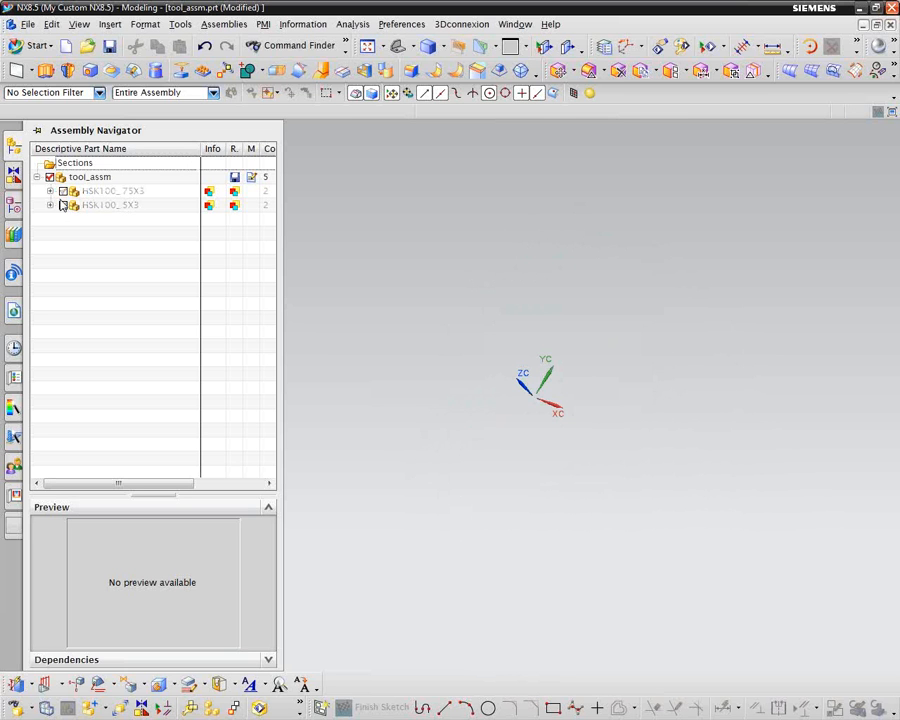
left_click(63, 205)
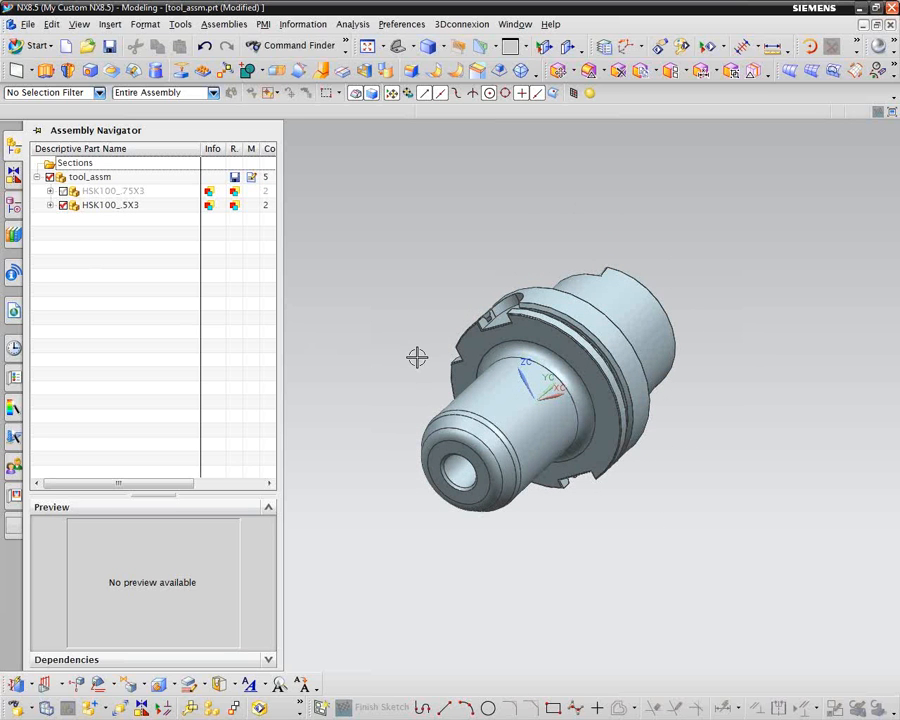
middle_click_drag(643, 284, 365, 268)
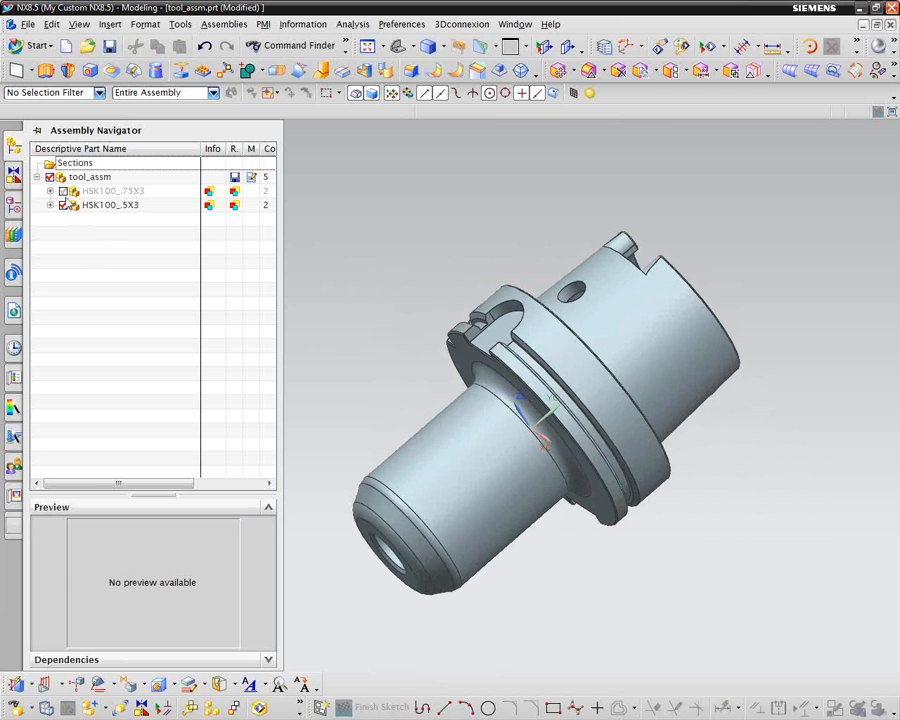
left_click(63, 191)
left_click(63, 205)
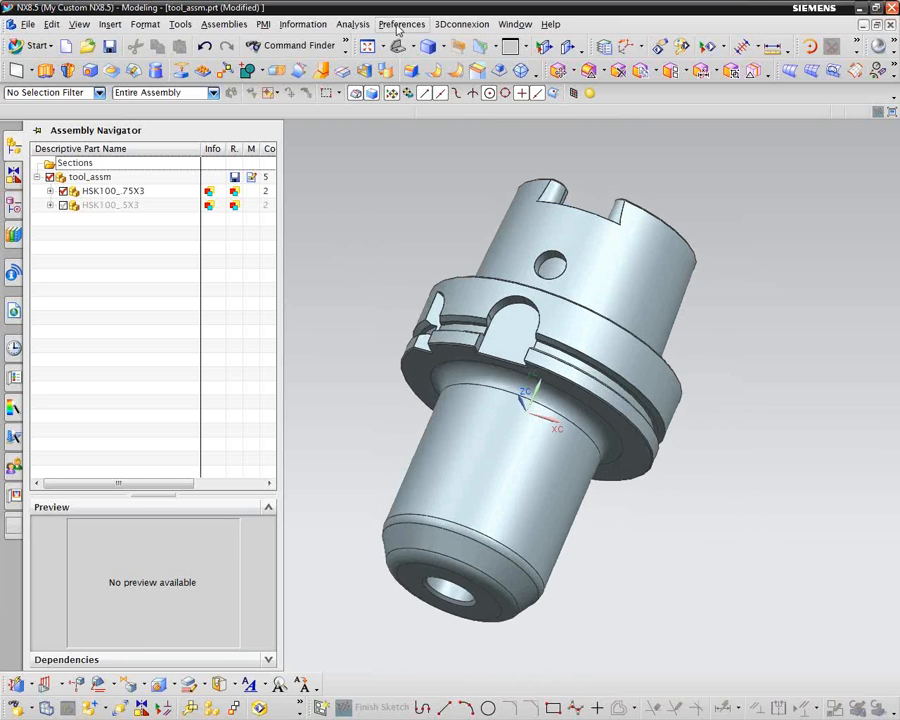
- Switch to the open part CL_TOOL_EM.prt and inspect the end mill model from several angles
left_click(462, 24)
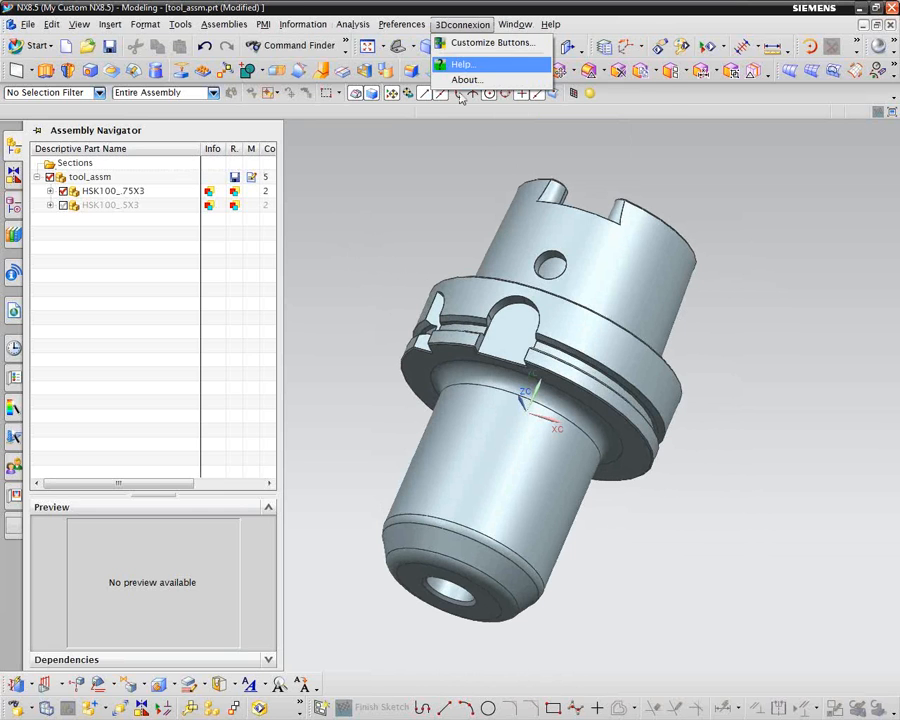
mouse_move(516, 24)
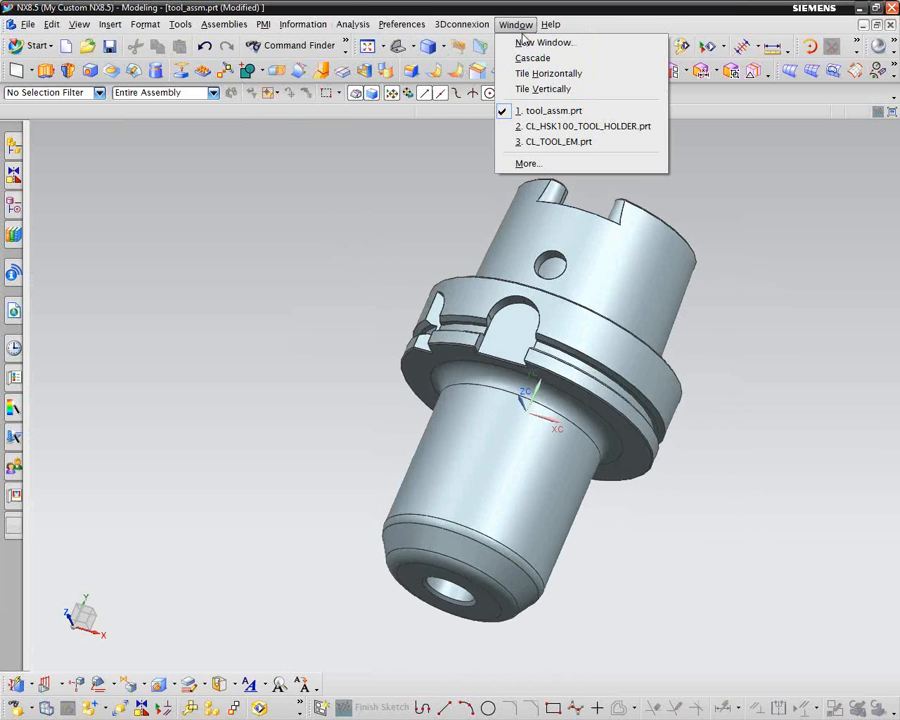
left_click(556, 147)
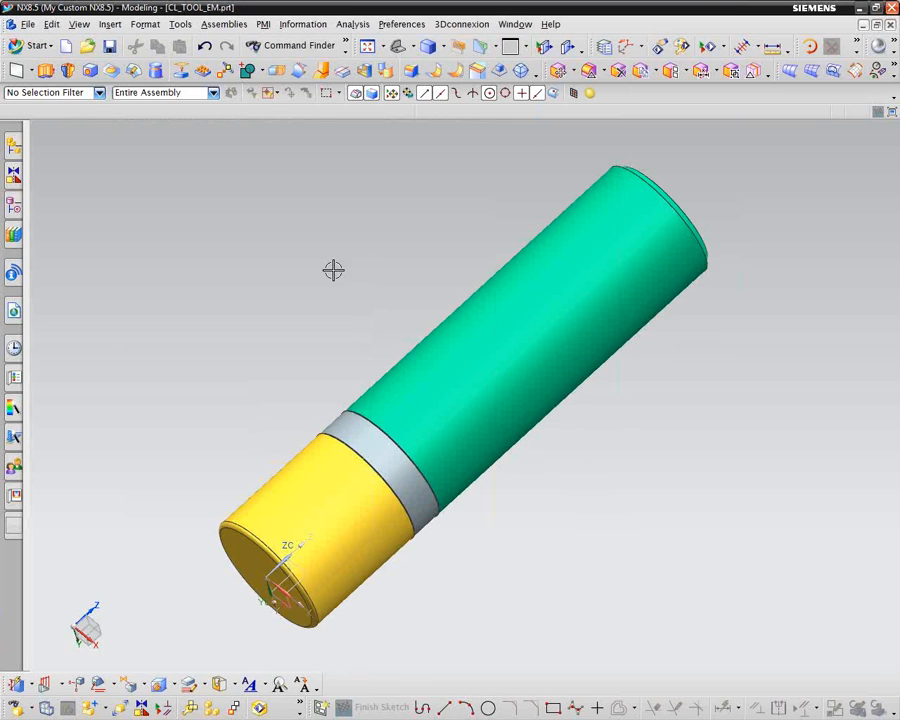
mouse_move(333, 266)
middle_mouse_down()
mouse_move(313, 253)
mouse_move(329, 253)
mouse_move(327, 273)
middle_mouse_up()
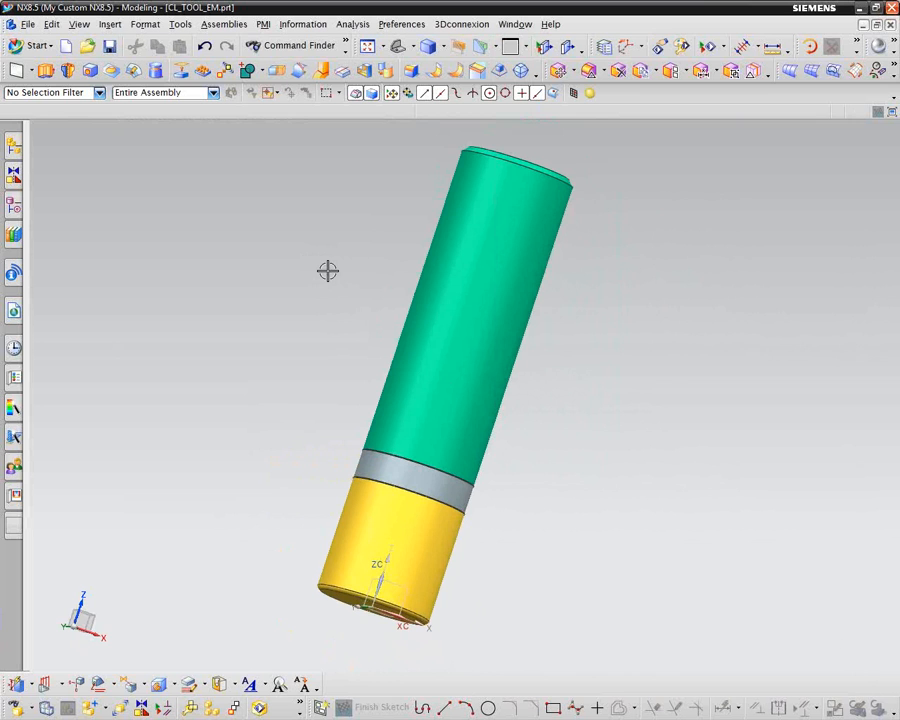
middle_click_drag(329, 268, 292, 360)
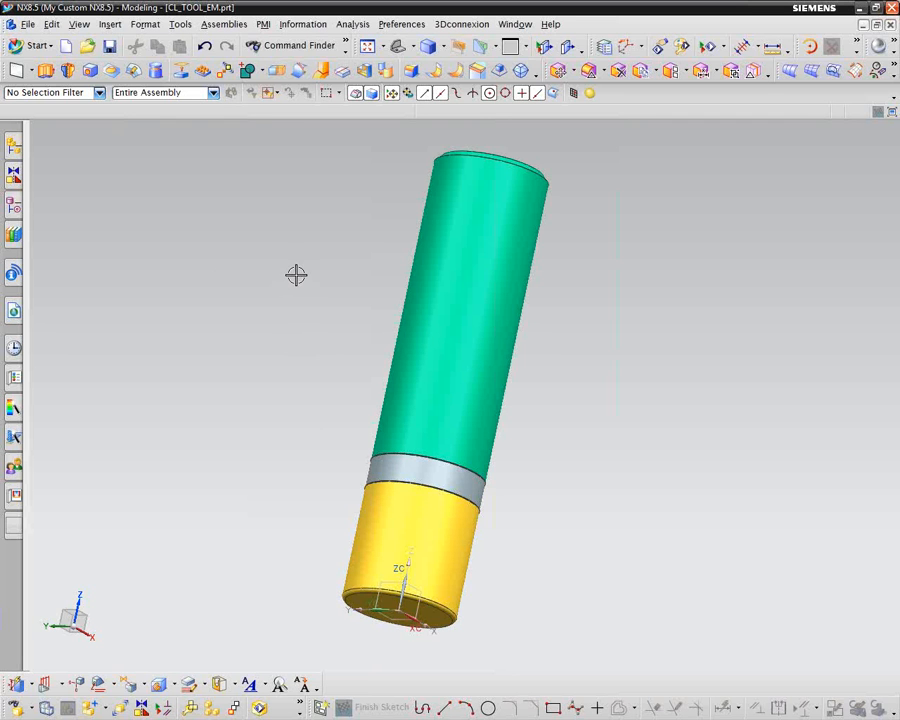
- Review the end mill's expressions with the list filtered to Named, and close the expressions list
left_click(180, 25)
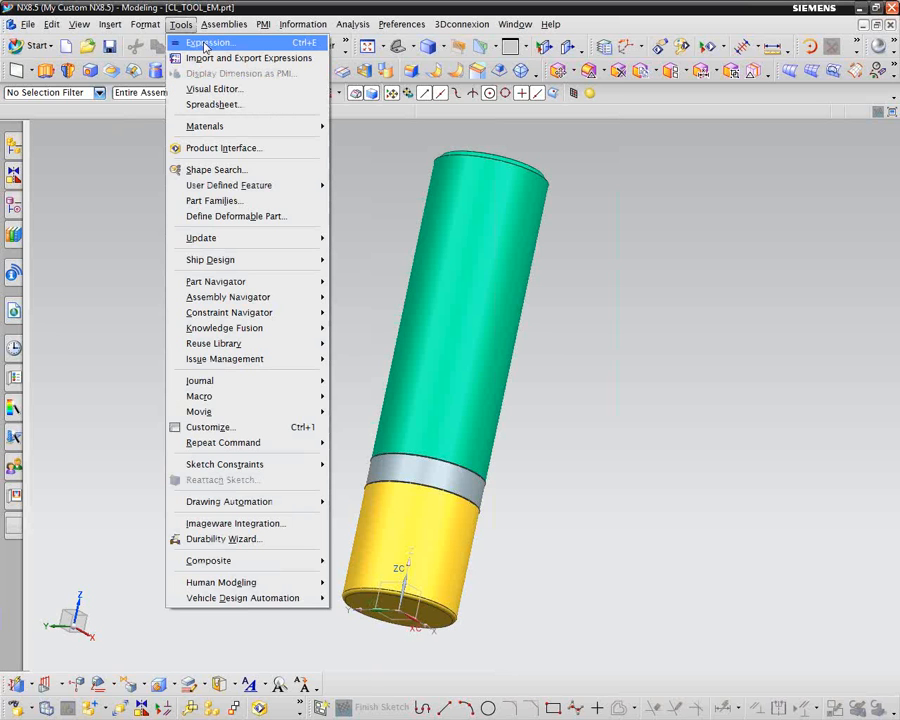
left_click(205, 44)
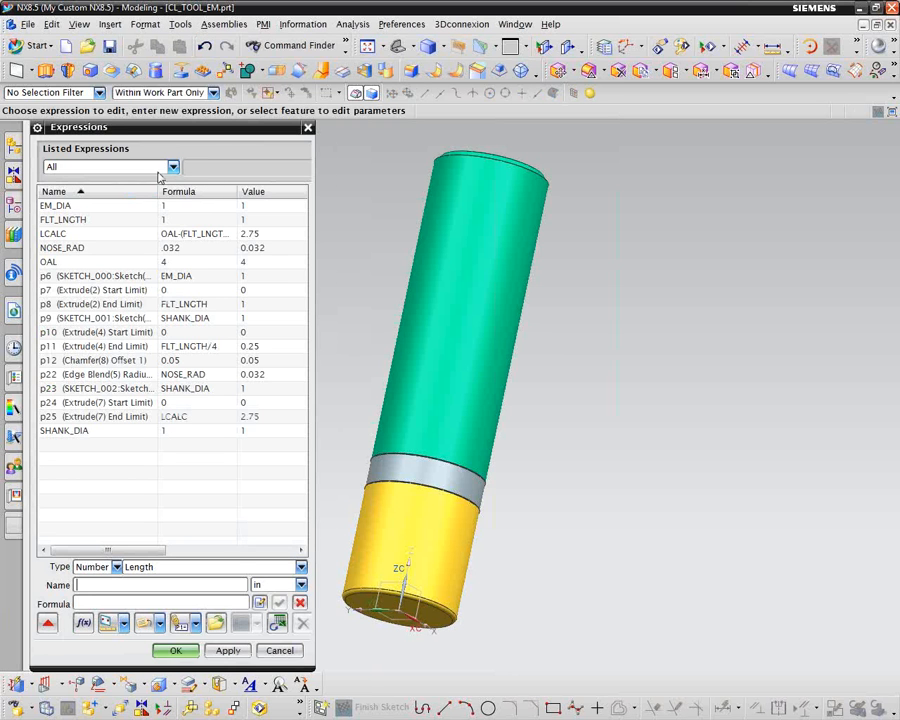
left_click(174, 168)
left_click(90, 193)
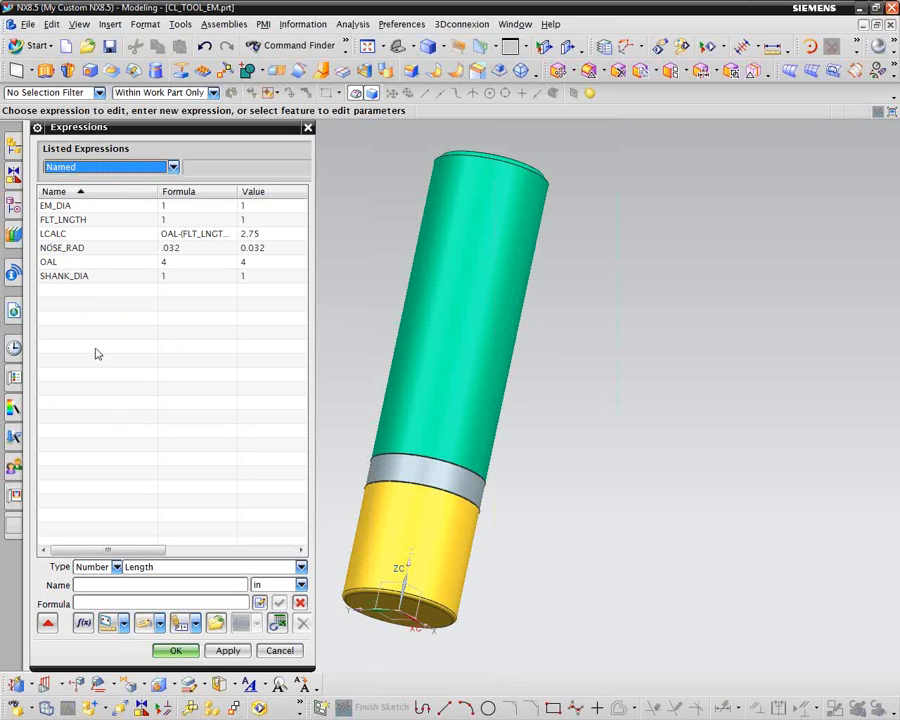
left_click(175, 650)
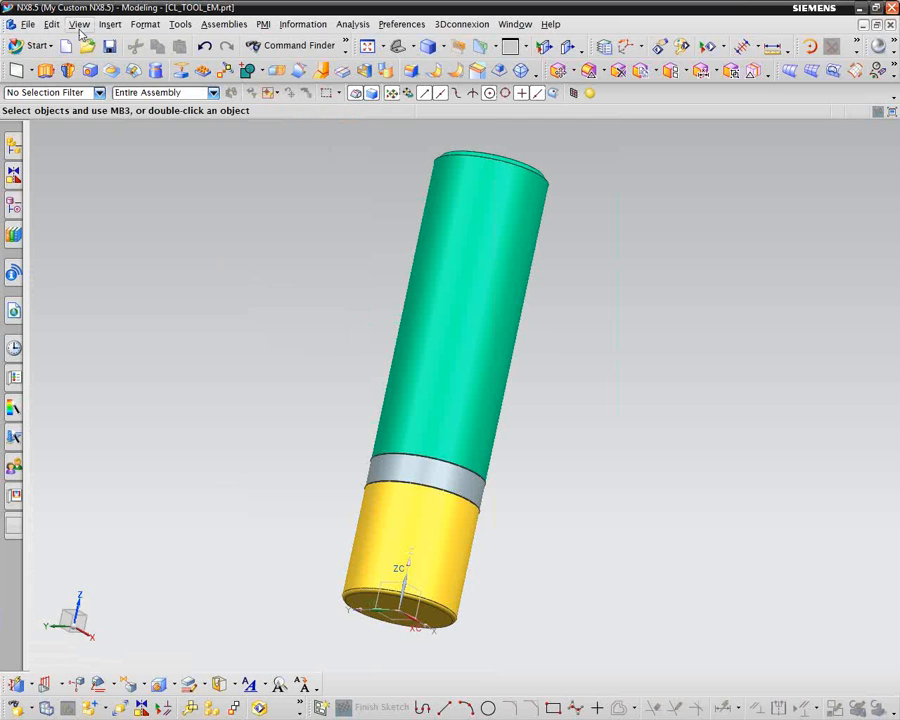
- Review the end mill's Part Families columns and save directory, and leave the definition without changes
left_click(182, 25)
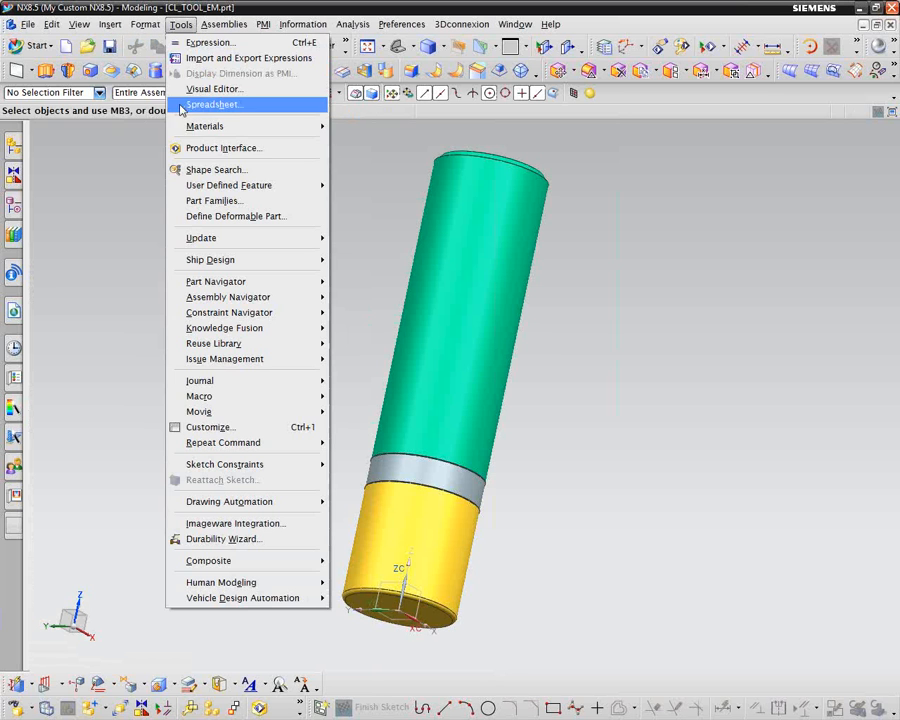
left_click(213, 202)
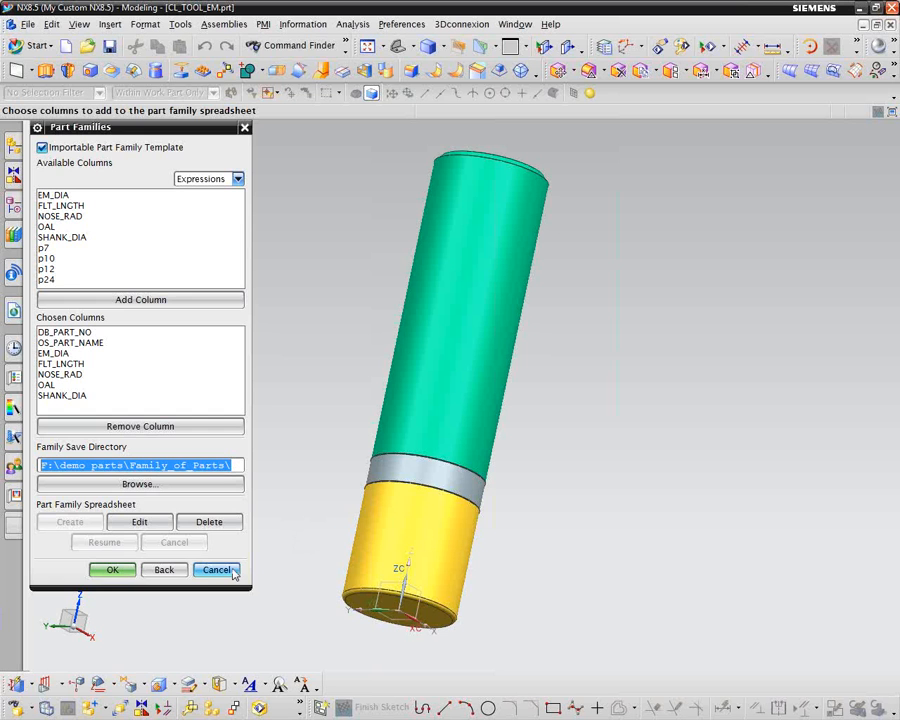
left_click(231, 571)
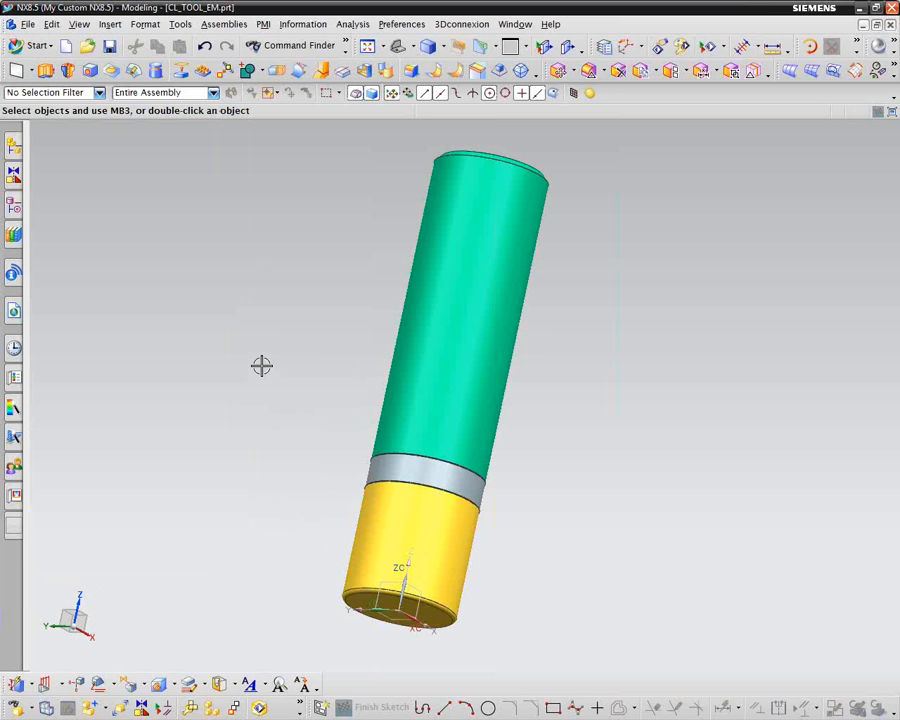